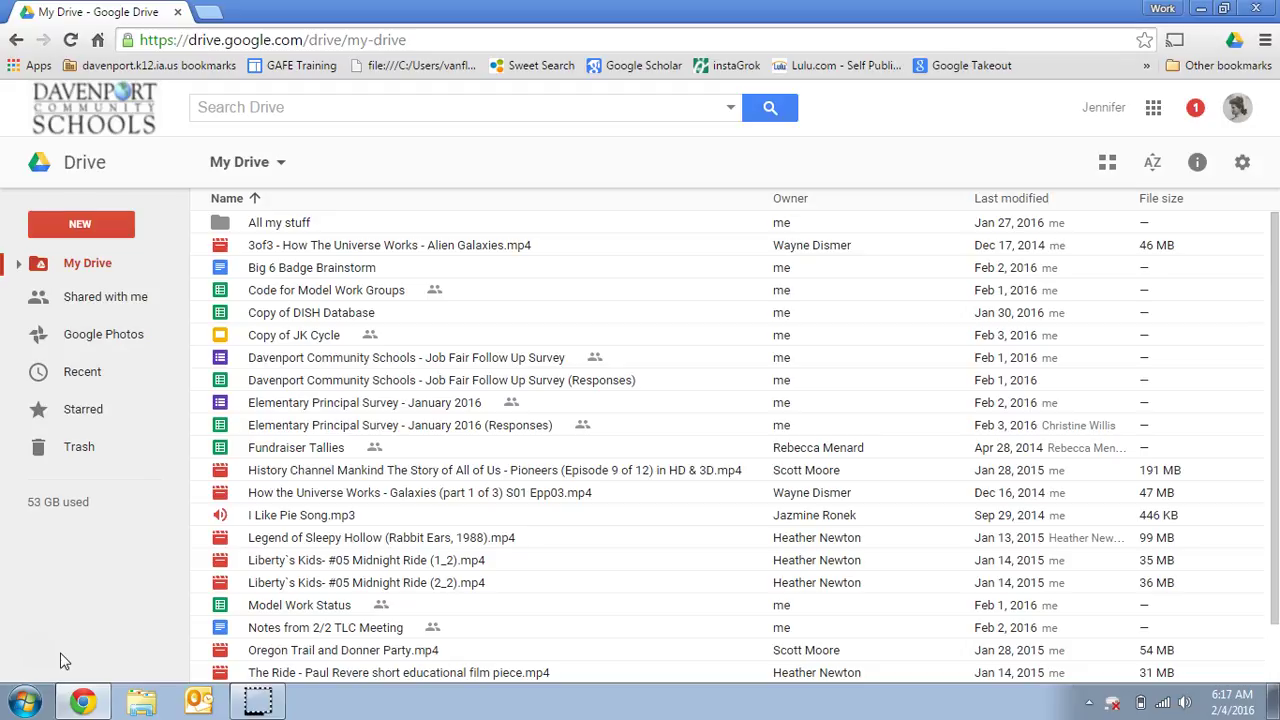
Step: Create a new Google Form in My Drive
key(F5)
click(85, 226)
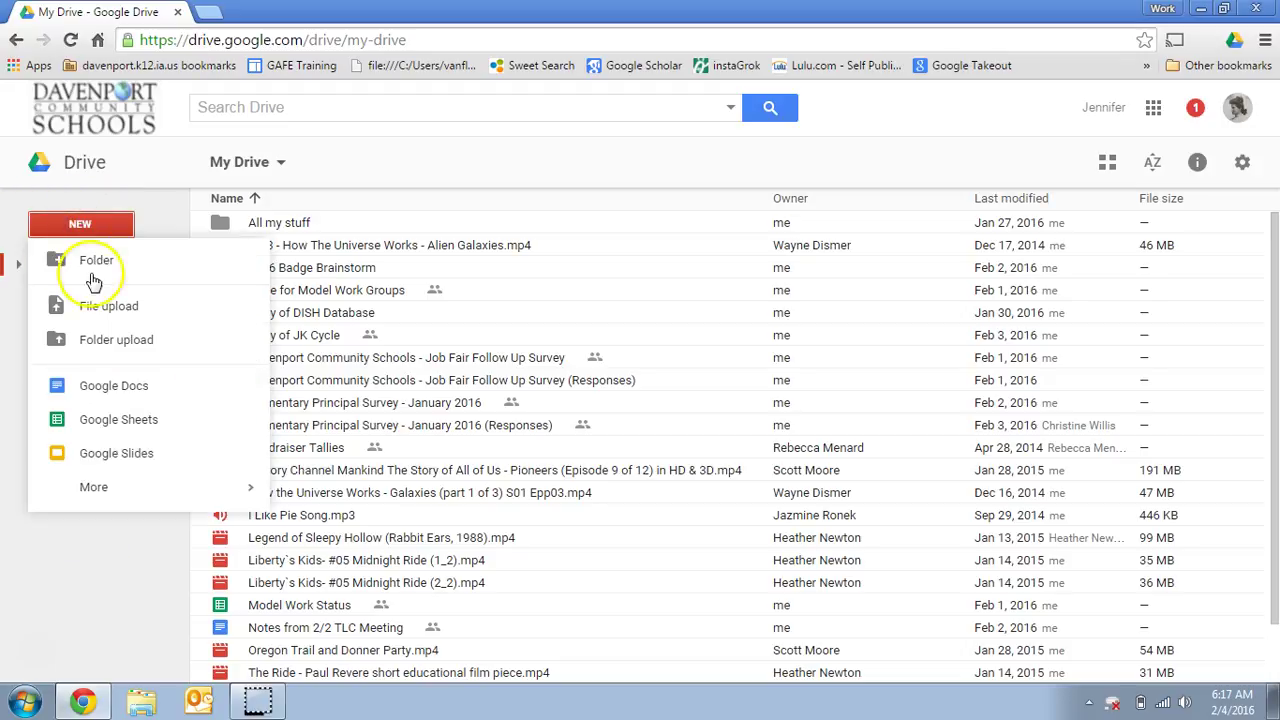
mouse_move(175, 500)
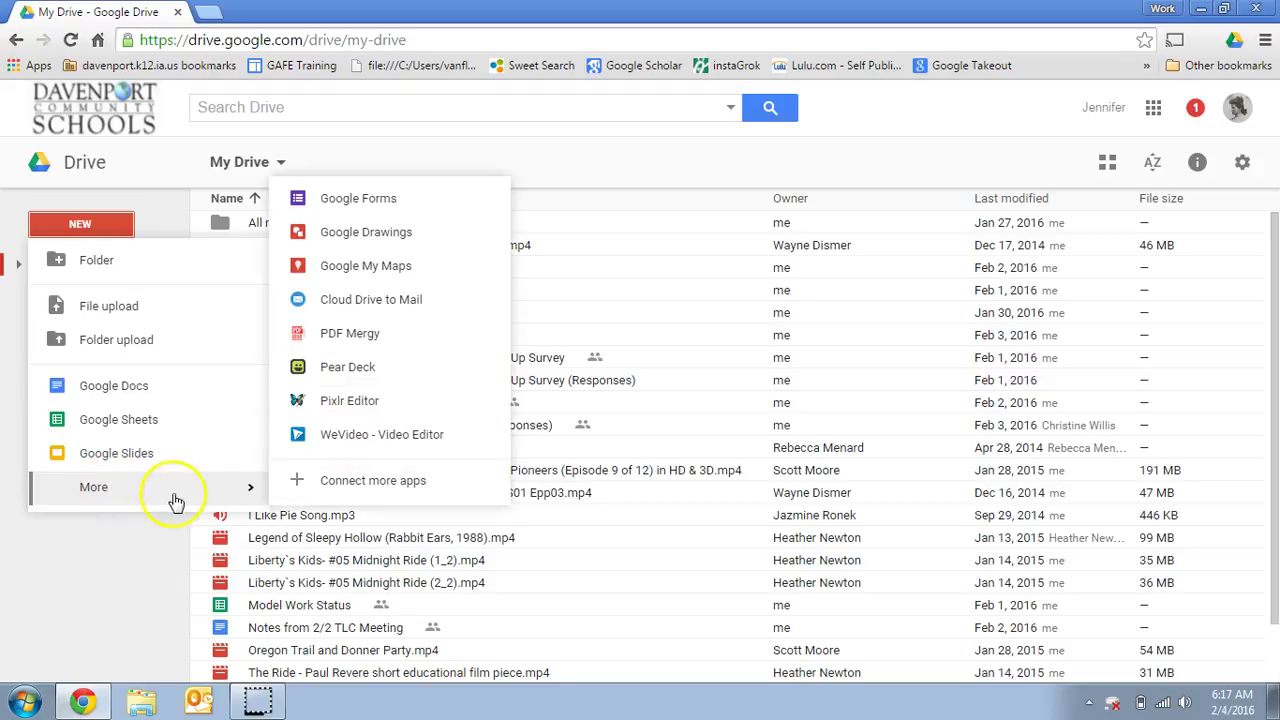
click(331, 200)
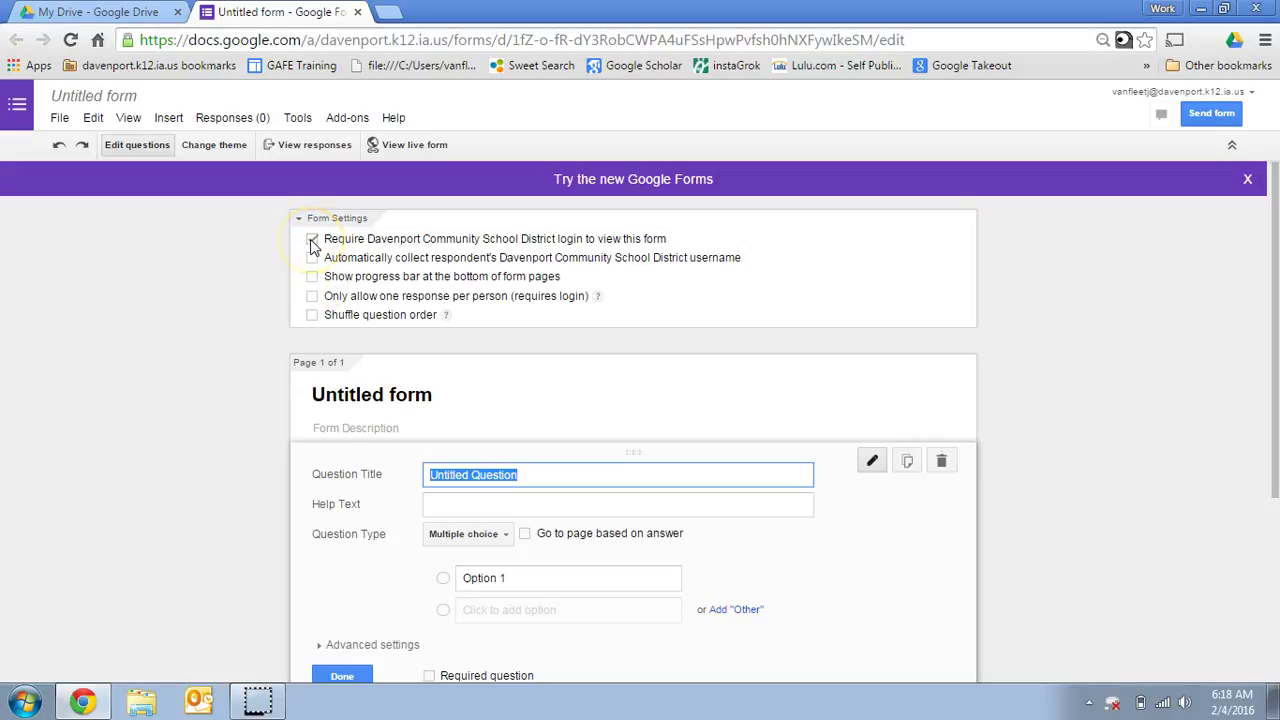
Step: Turn off automatic username collection and the district login requirement, accepting that the form is accessible outside Davenport Community School District
click(313, 260)
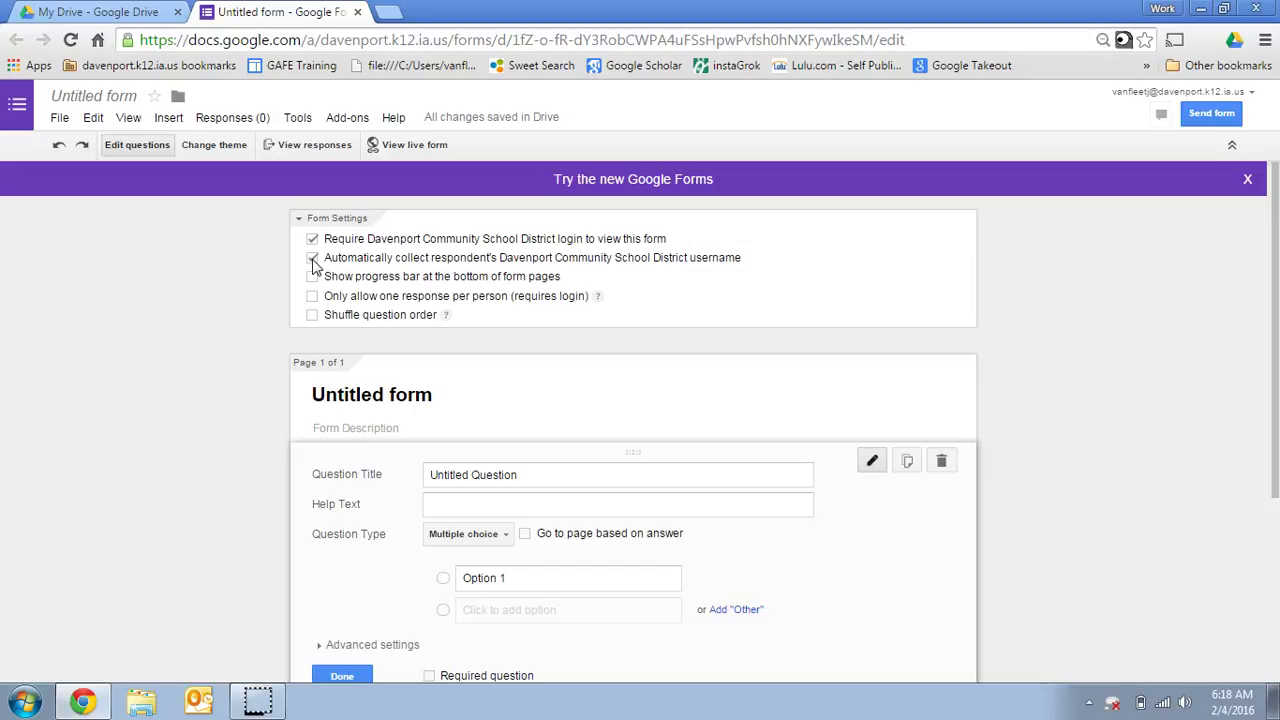
click(312, 258)
click(312, 240)
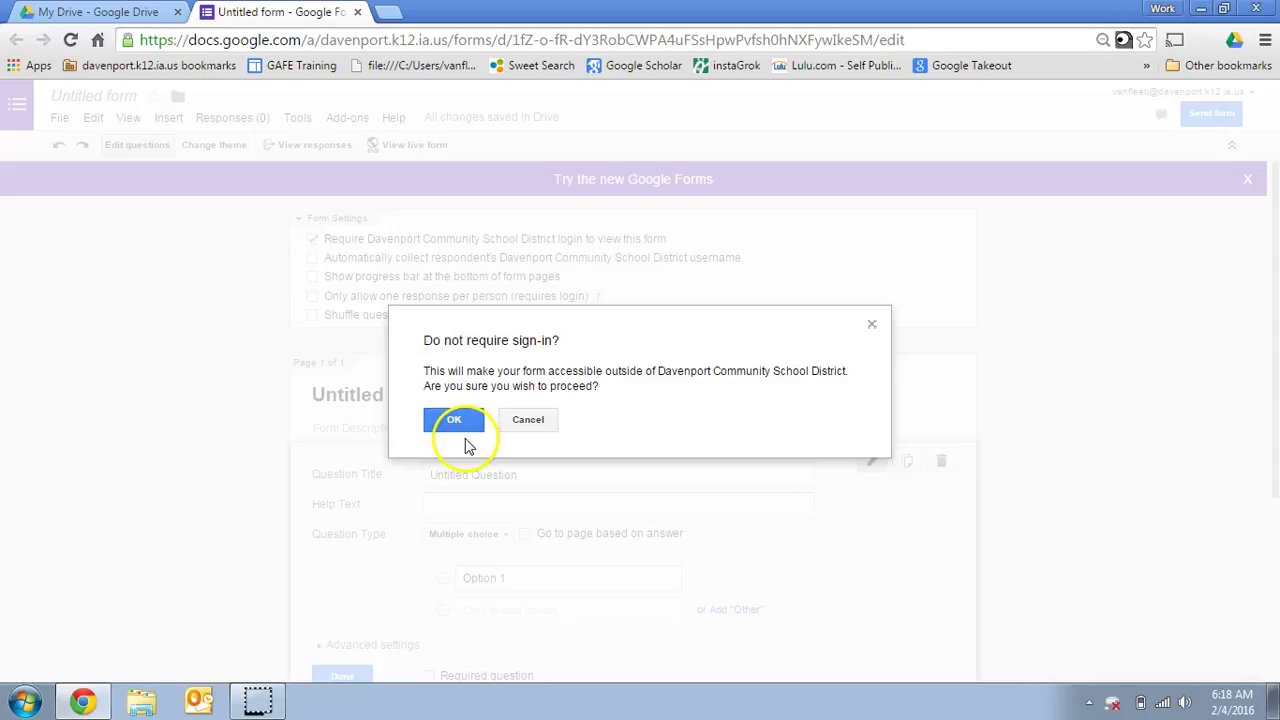
click(452, 421)
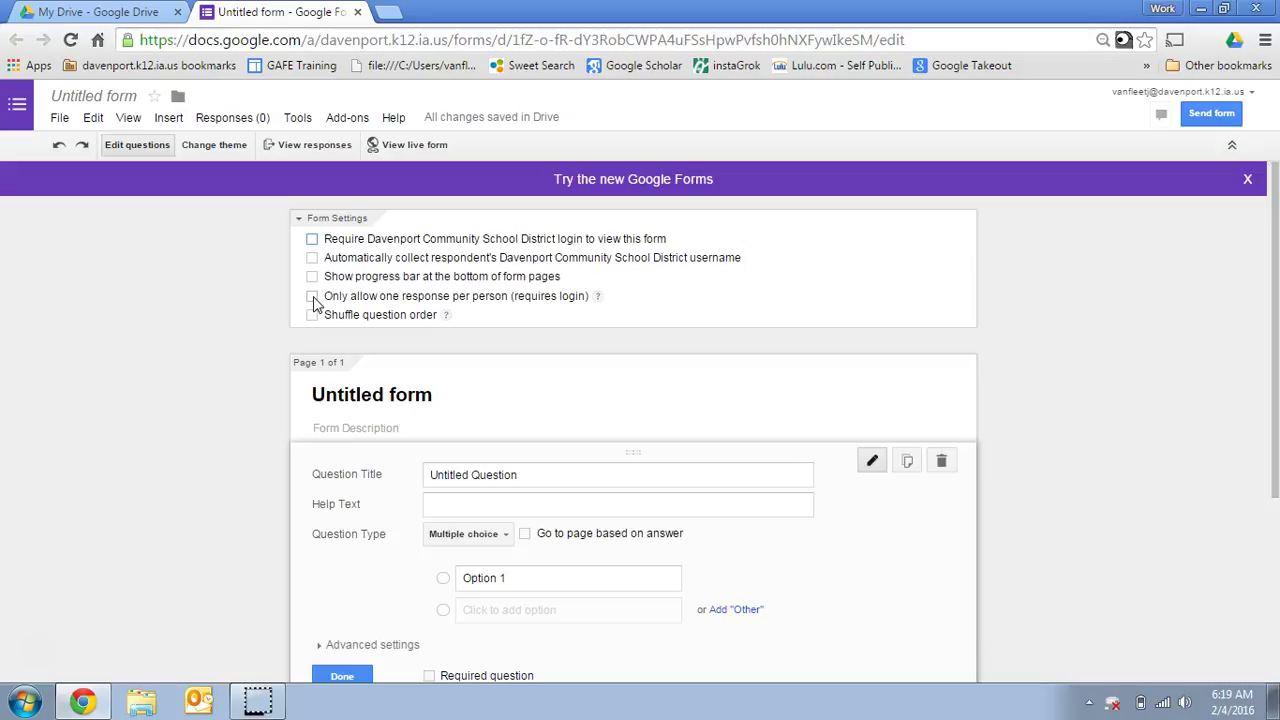
click(313, 245)
click(313, 296)
Step: Title the form "Test Form" and enter "dsfkjdslkfjdslkfj" as its description
drag(1275, 400, 1275, 470)
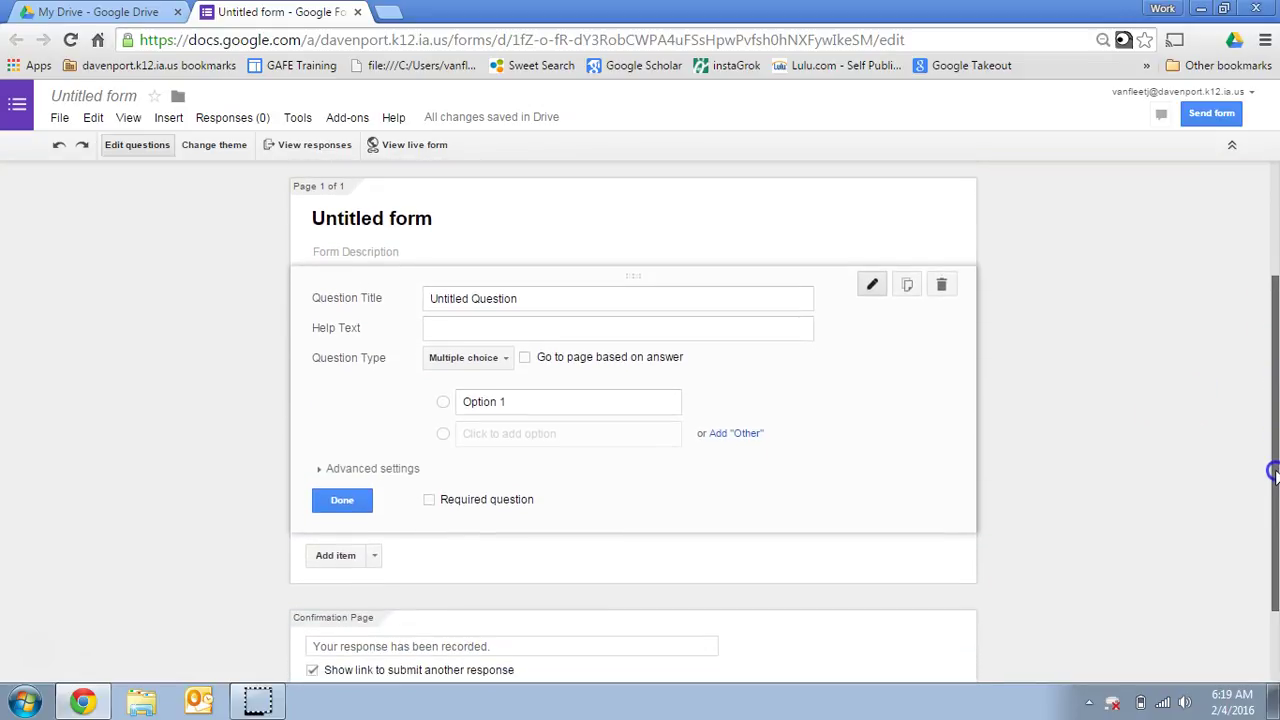
click(372, 220)
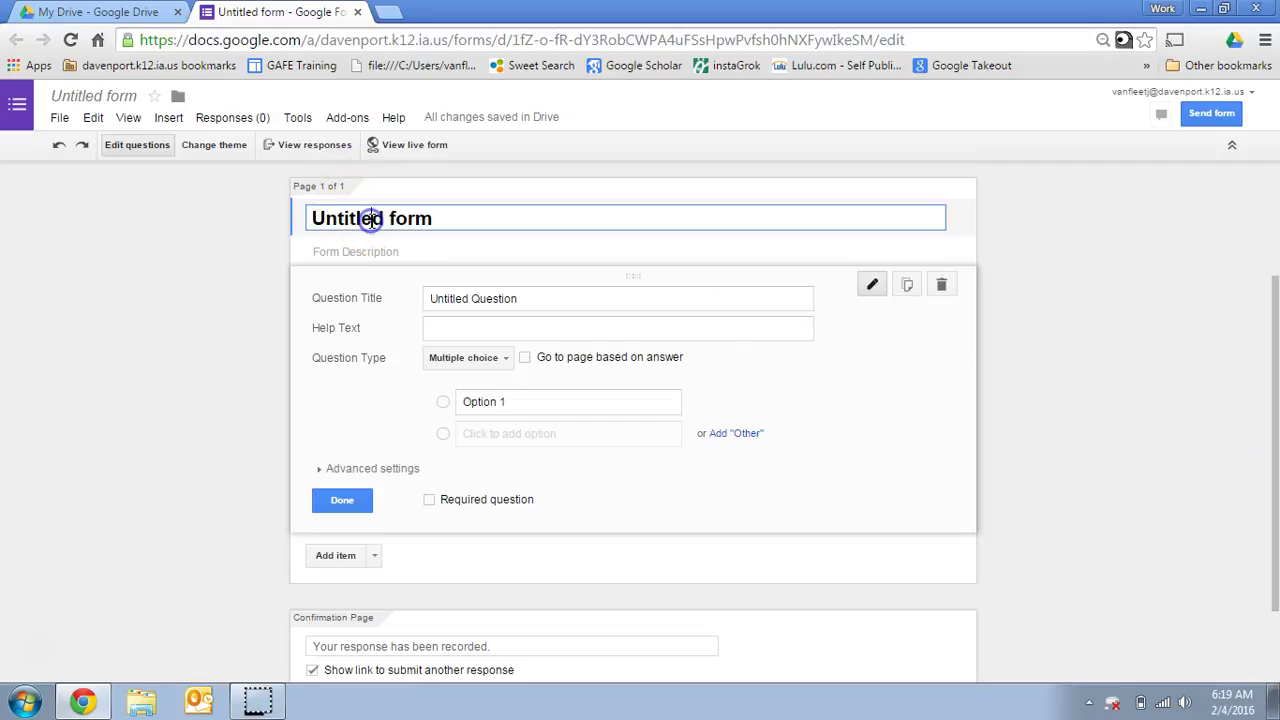
drag(440, 218, 155, 193)
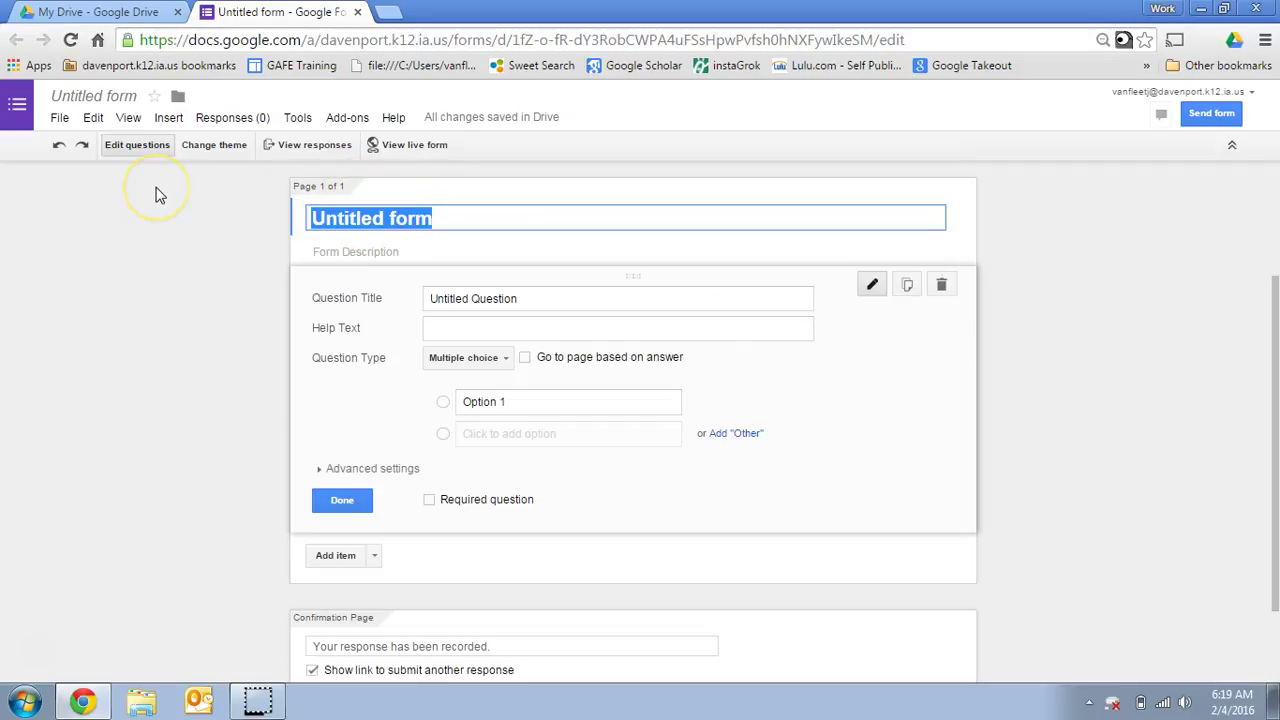
text(Test Form)
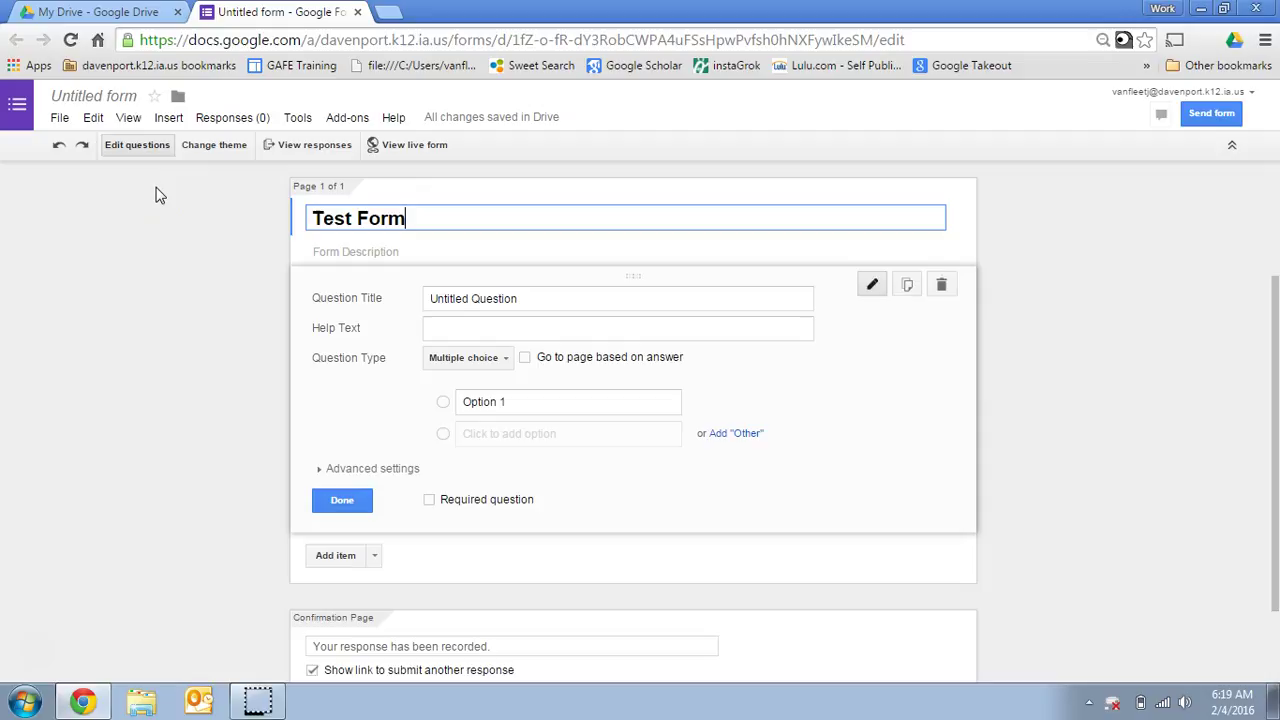
click(324, 250)
text(dsakdslkfjdslkfj)
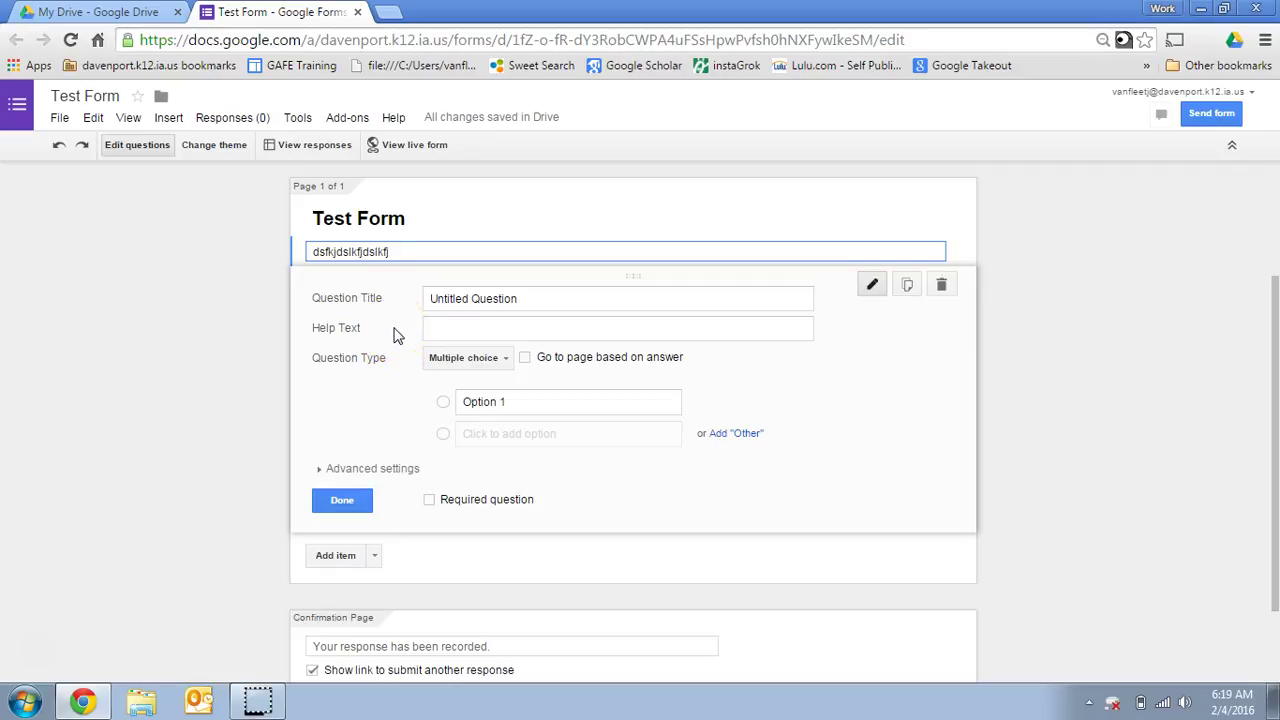
Step: Keep the first question as multiple choice and title it "What is your favorite color?"
click(420, 296)
click(503, 362)
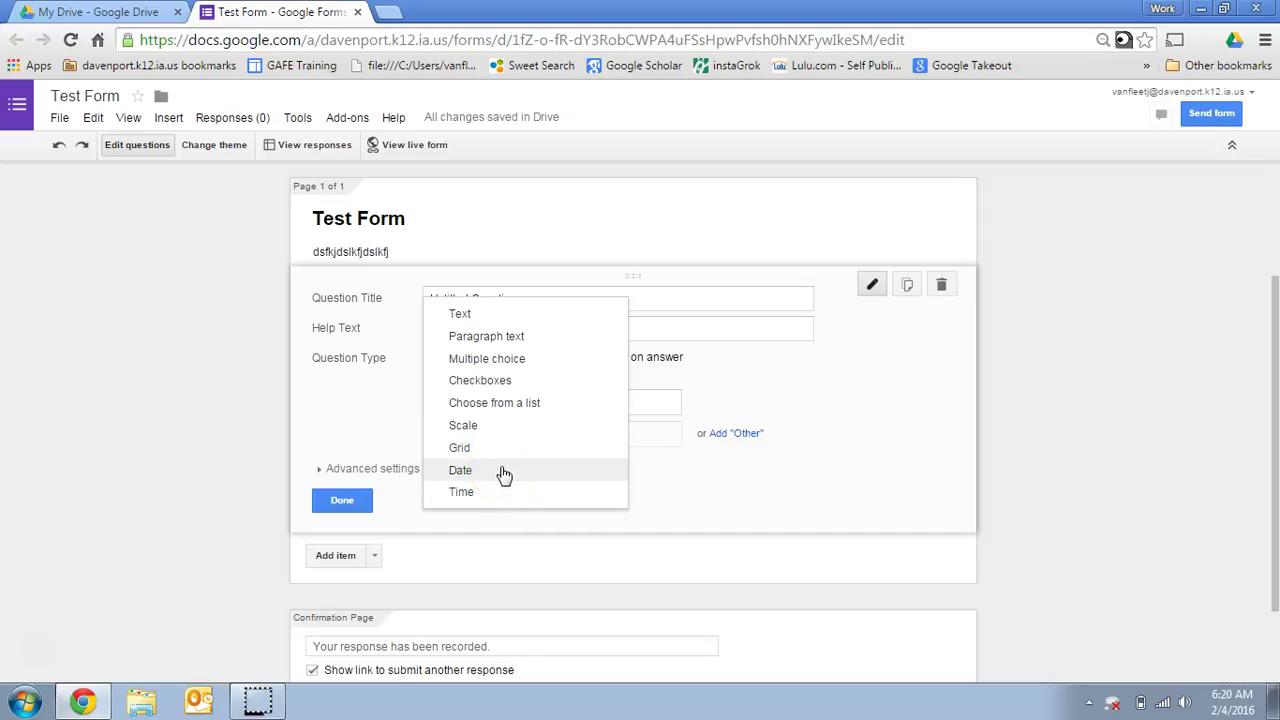
click(466, 358)
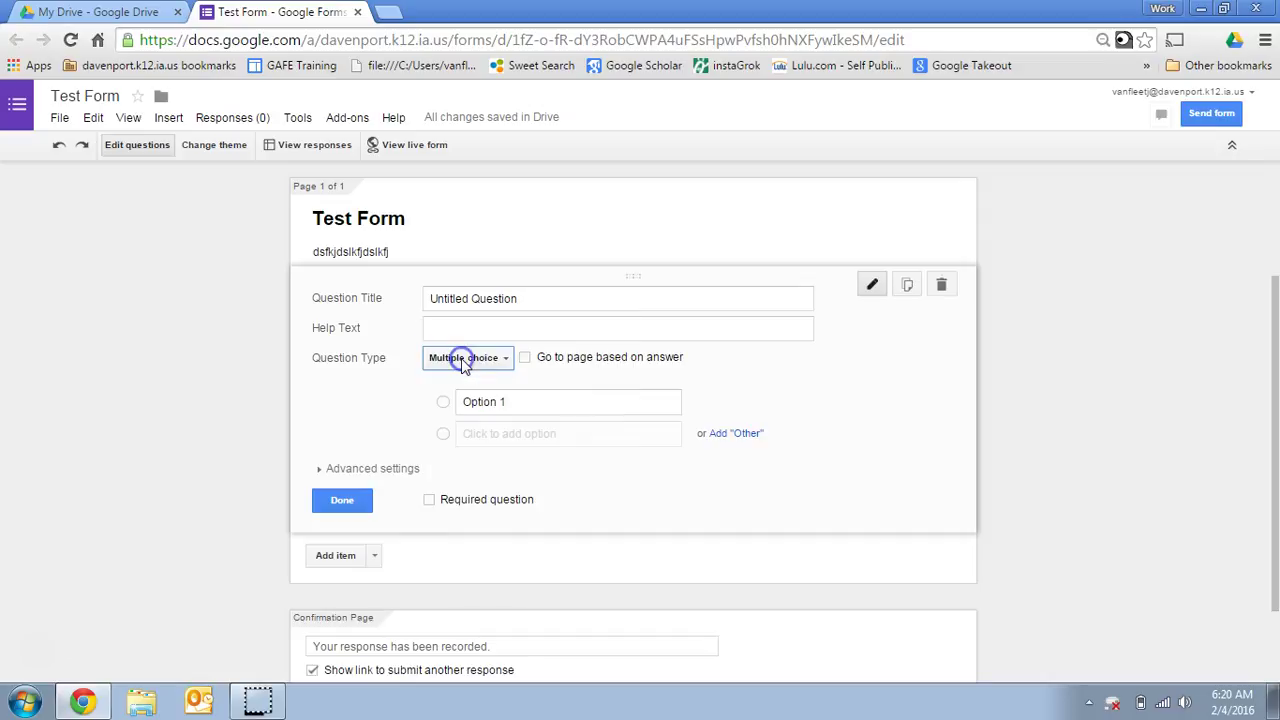
click(485, 298)
drag(528, 296, 400, 305)
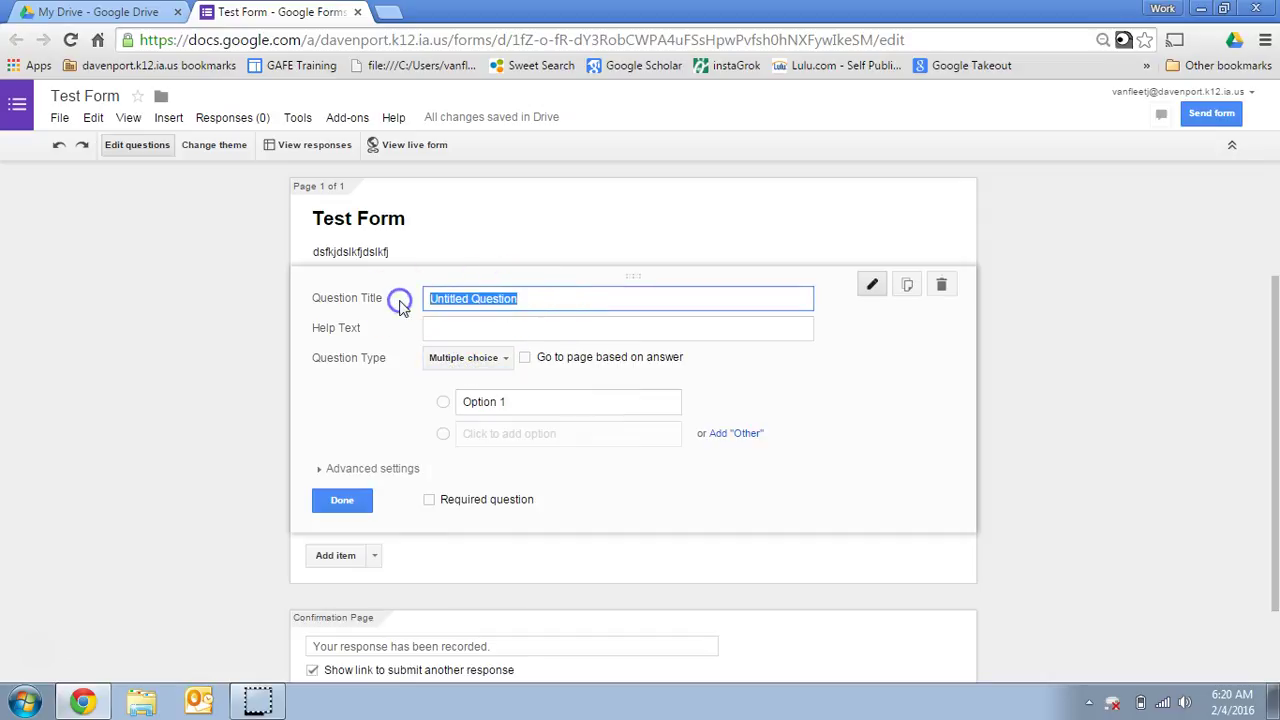
text(What is )
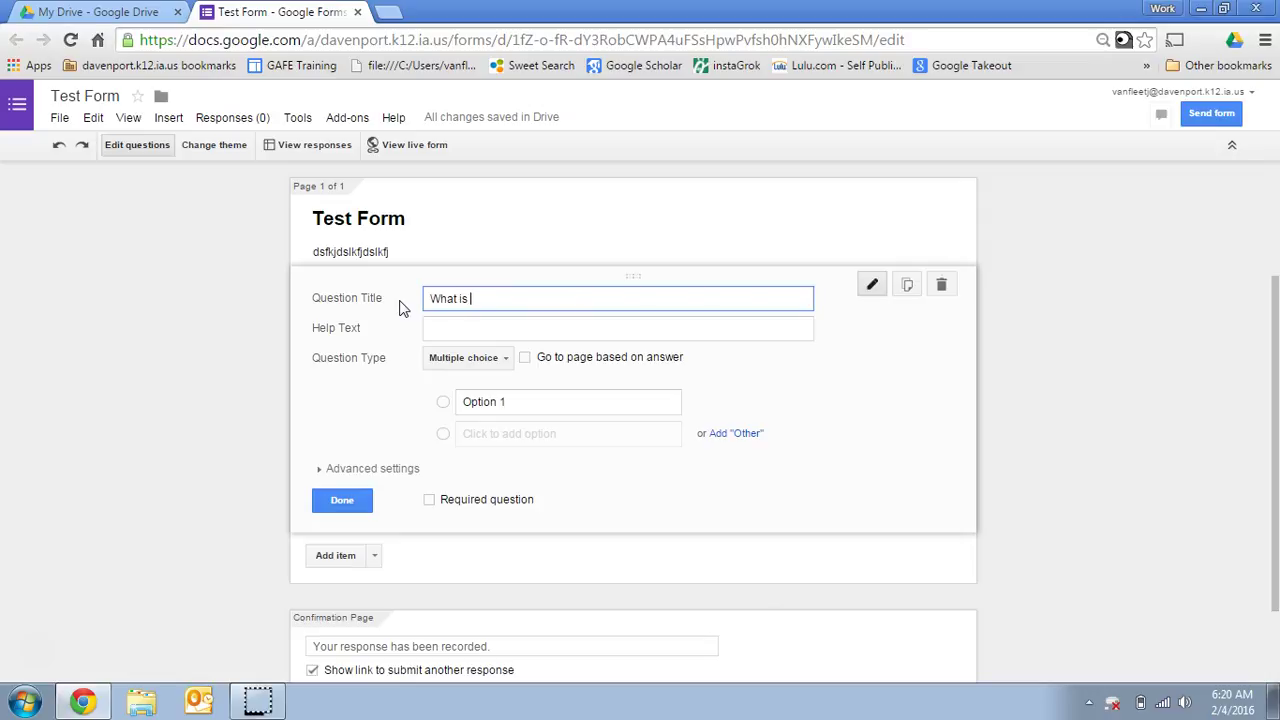
text(your favorite color?)
click(468, 340)
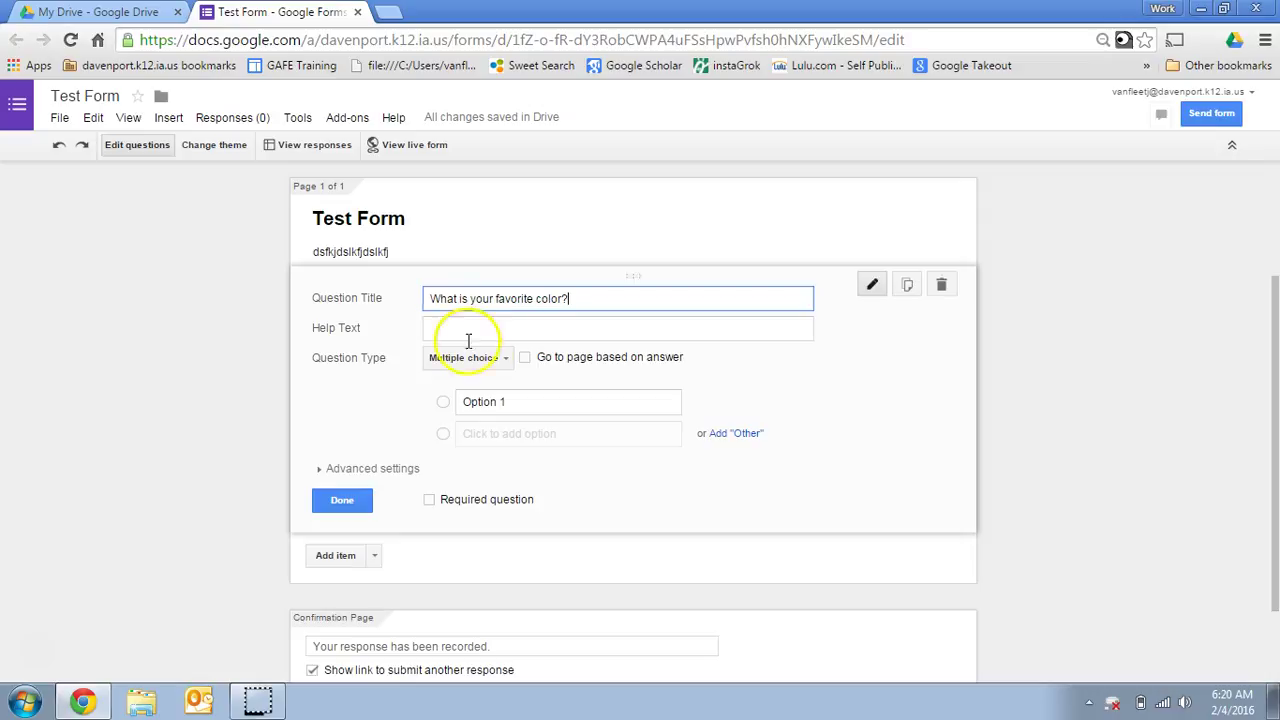
Step: Give the favorite color question the options Red, Green and Blue, plus an "Other" answer
click(512, 403)
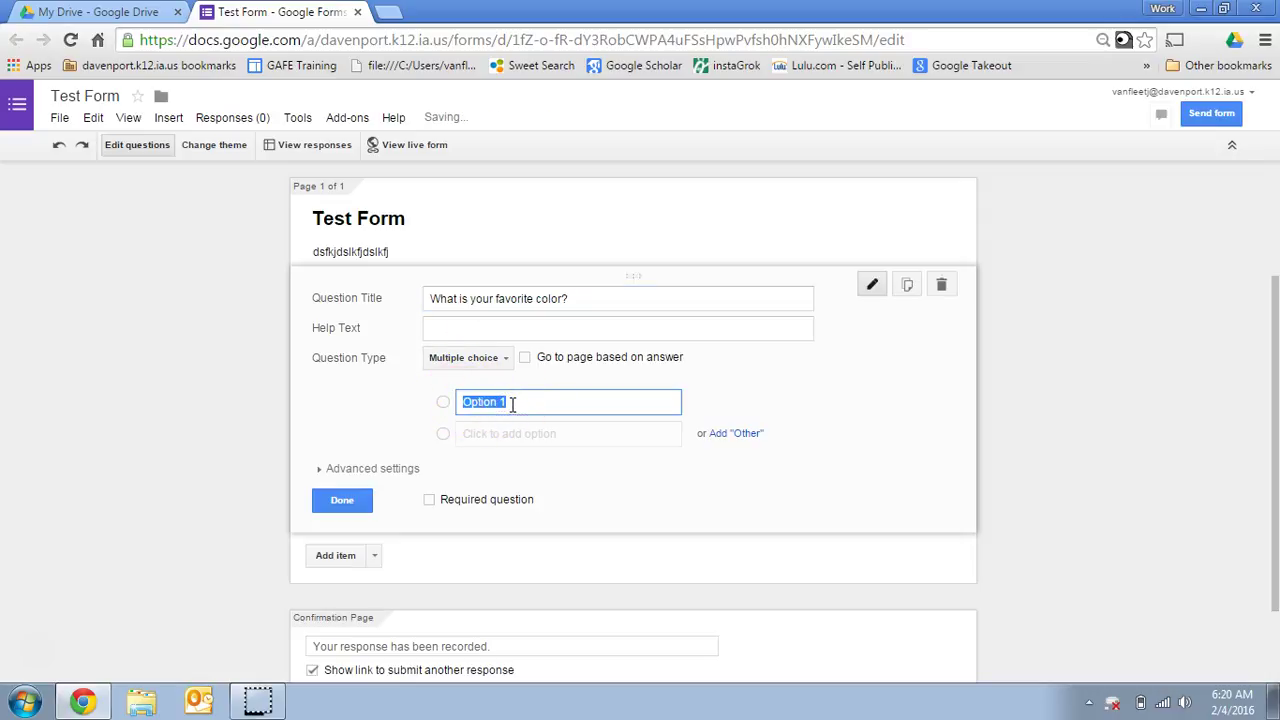
text(Red)
key(Return)
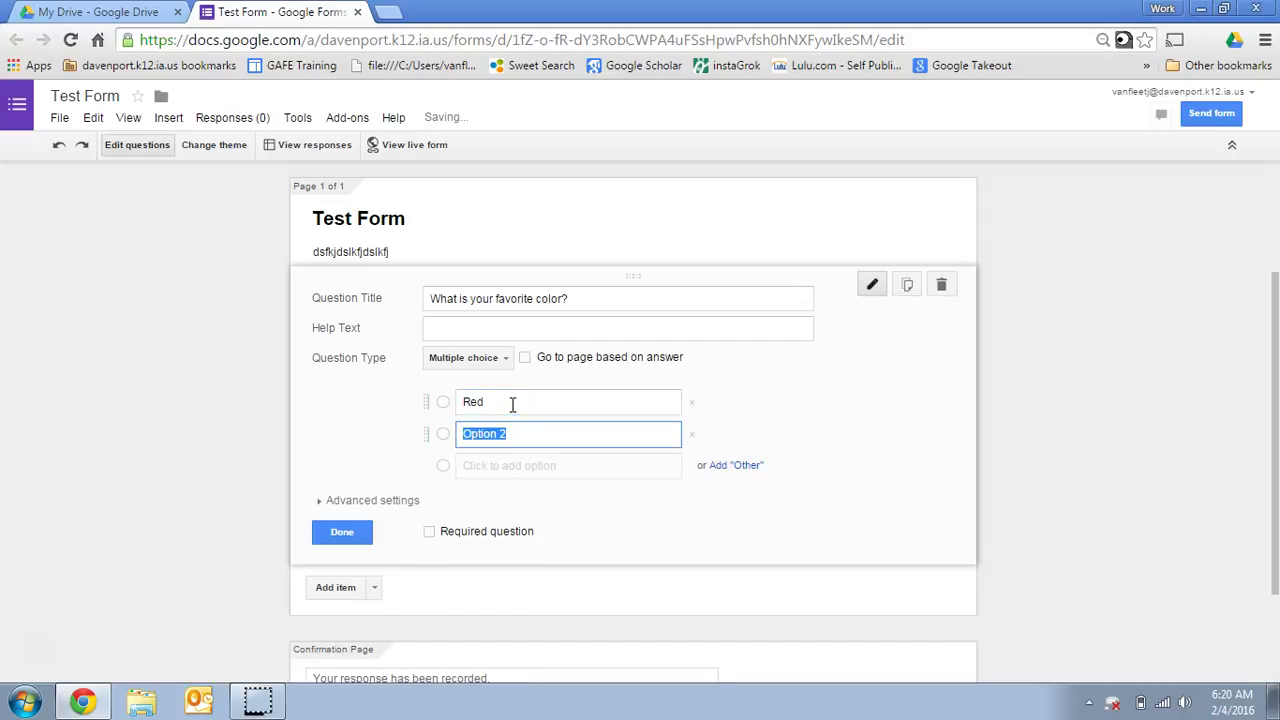
text(Green)
key(Return)
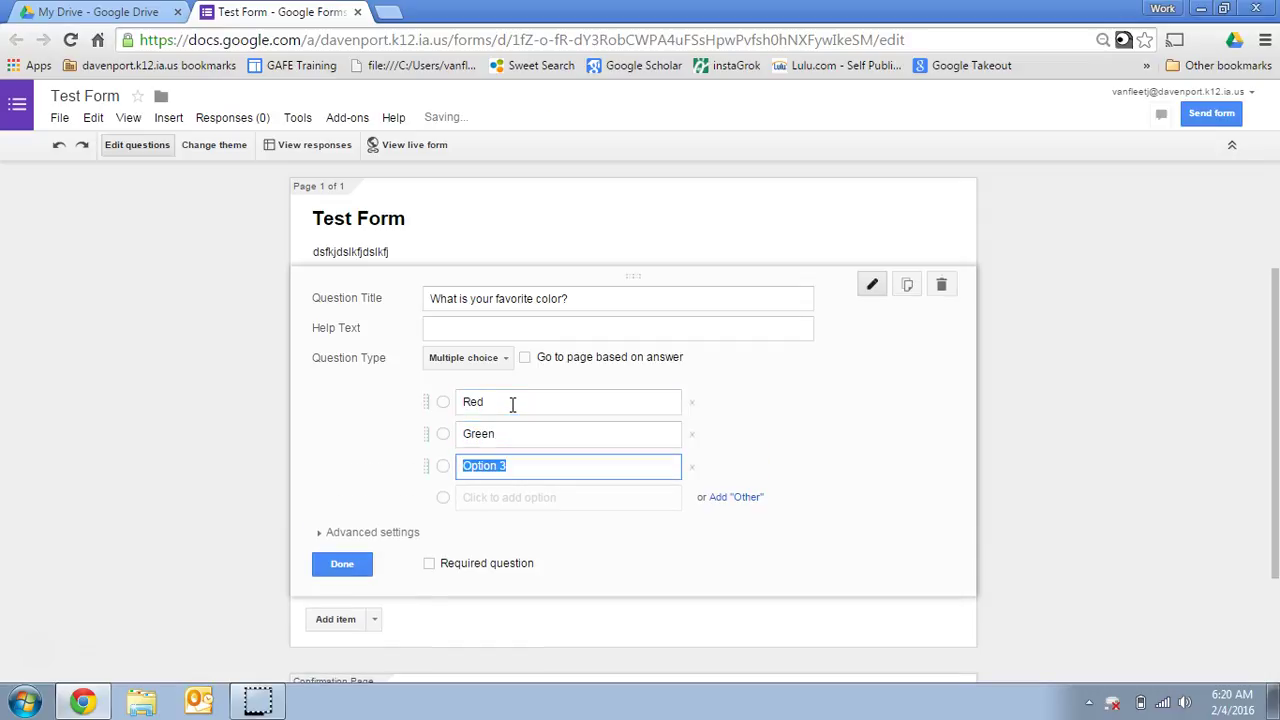
text(Blue)
click(733, 497)
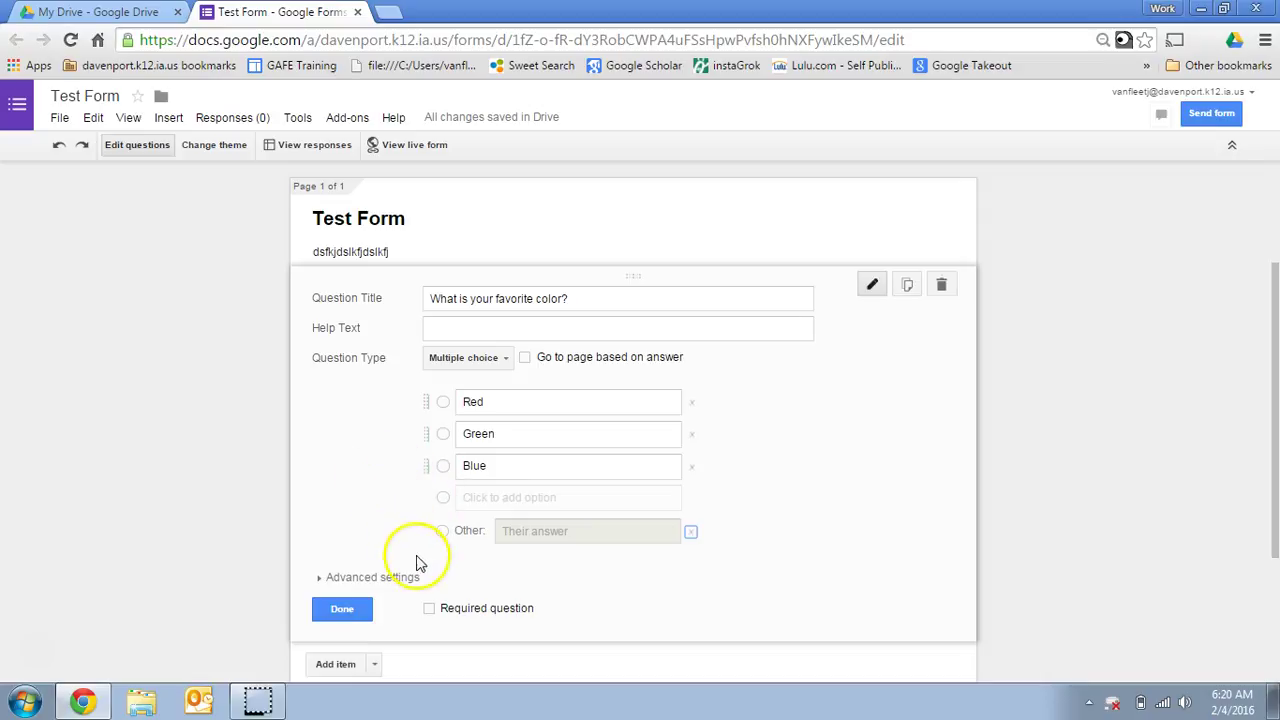
Step: Finish editing the favorite color question, leaving it optional
click(429, 617)
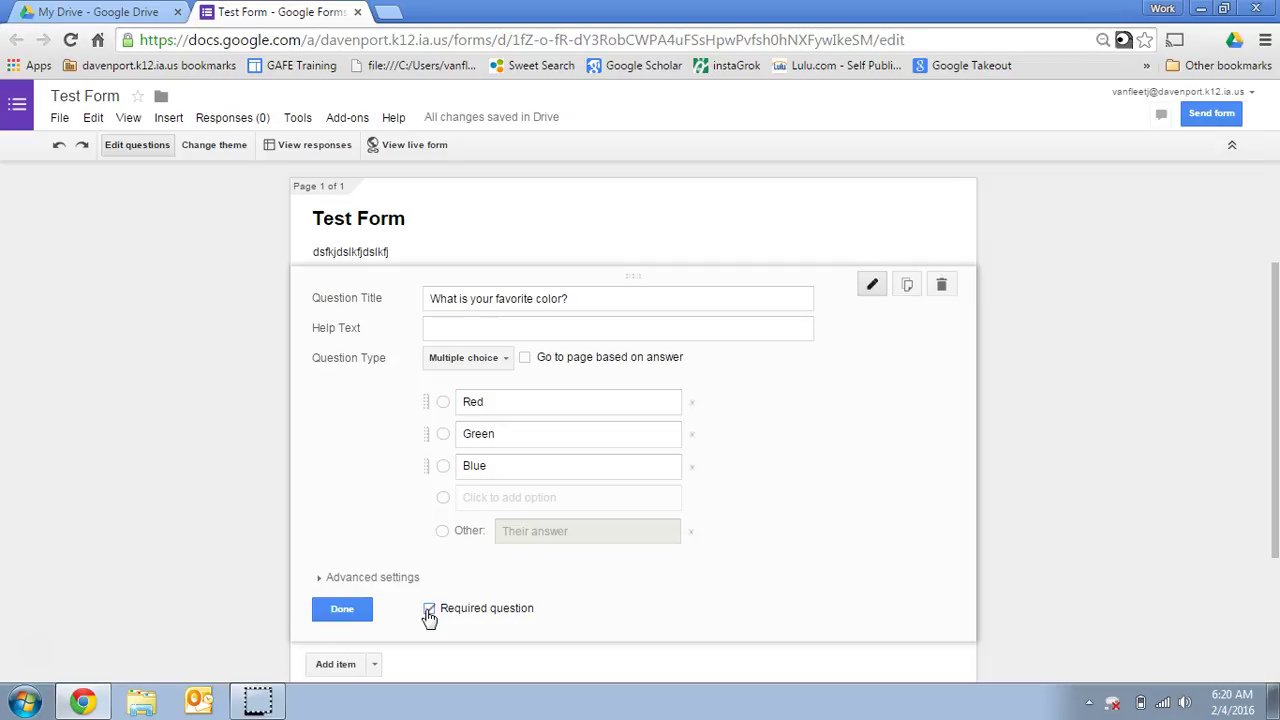
click(429, 617)
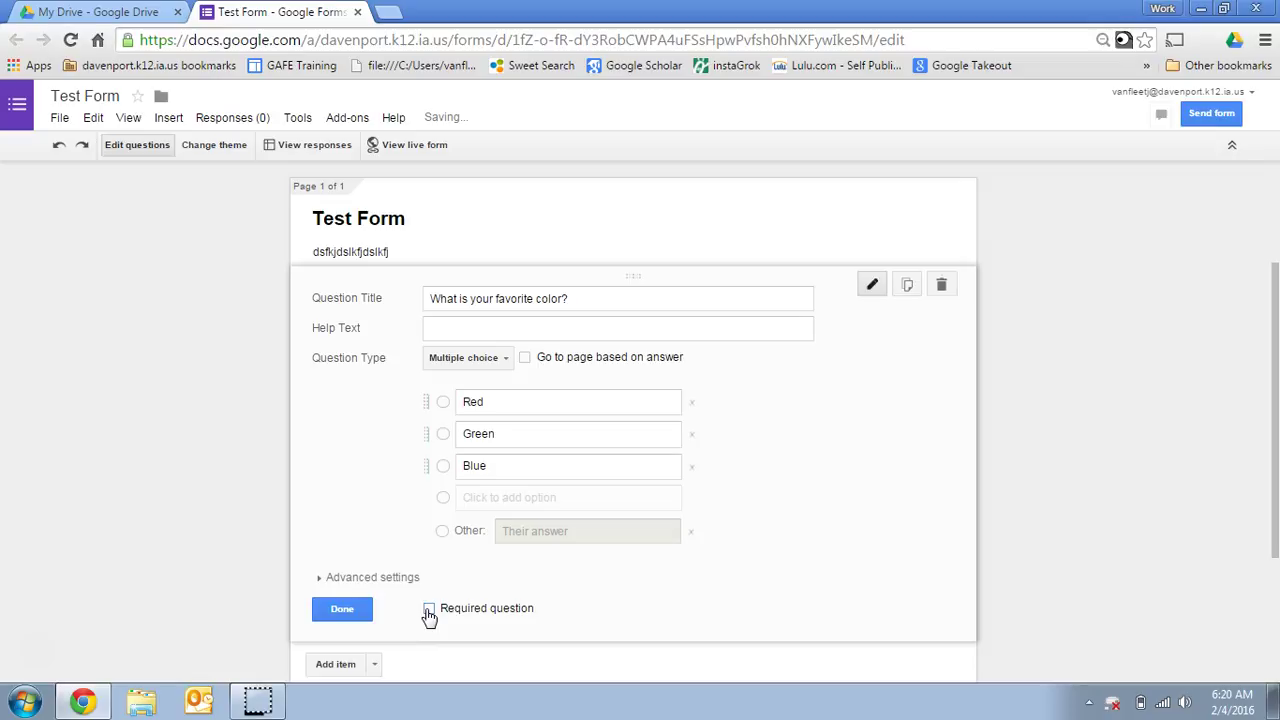
click(345, 612)
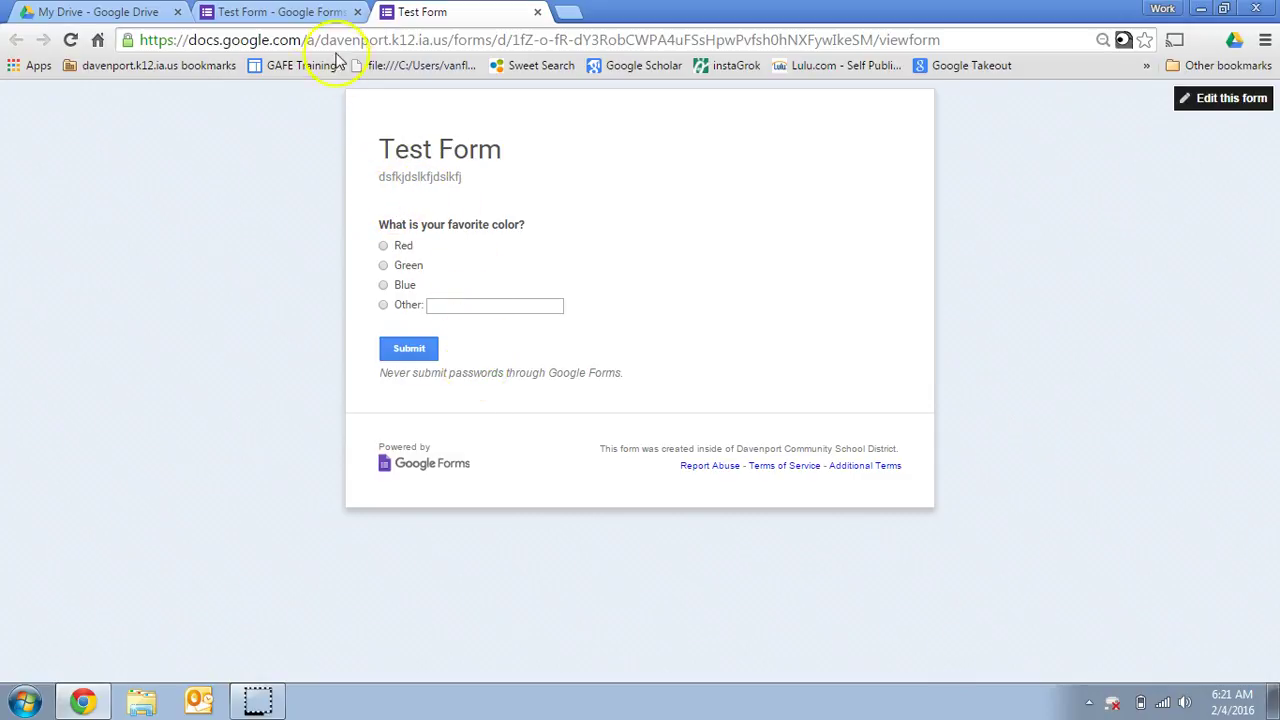
Step: Return to the form editor and examine the Basic theme's customization options, including the header image sources
click(293, 14)
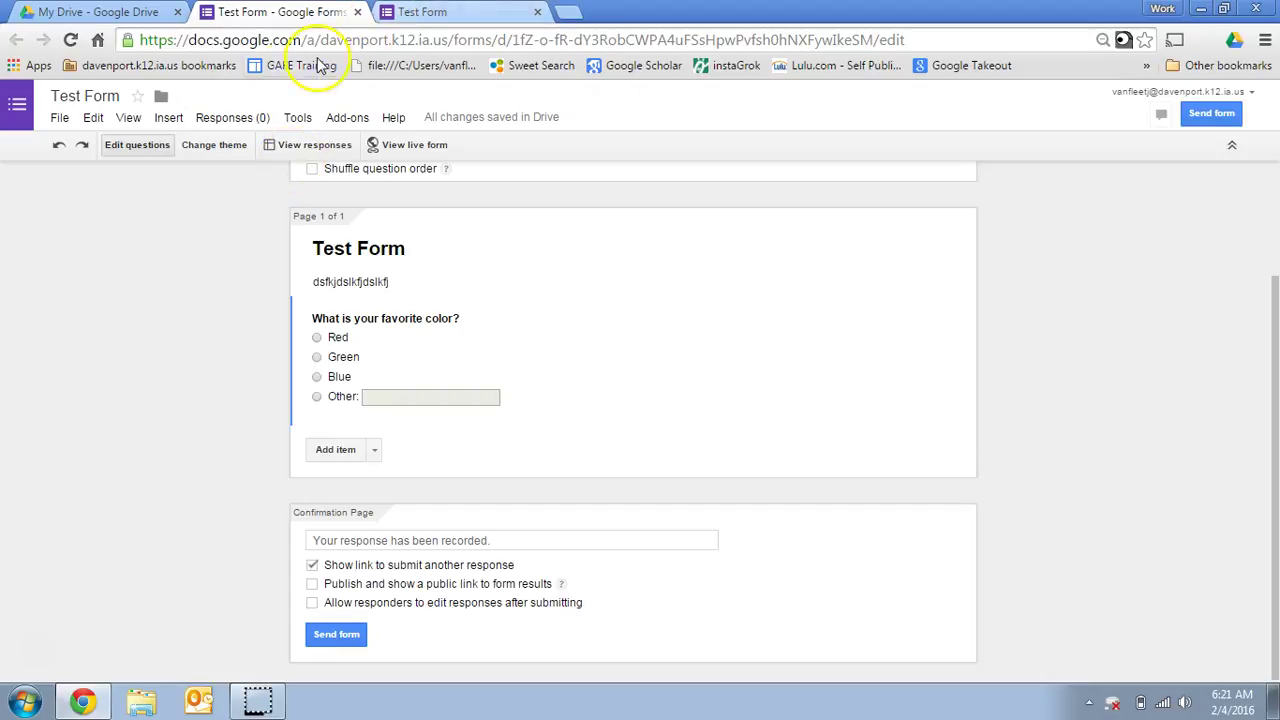
click(218, 147)
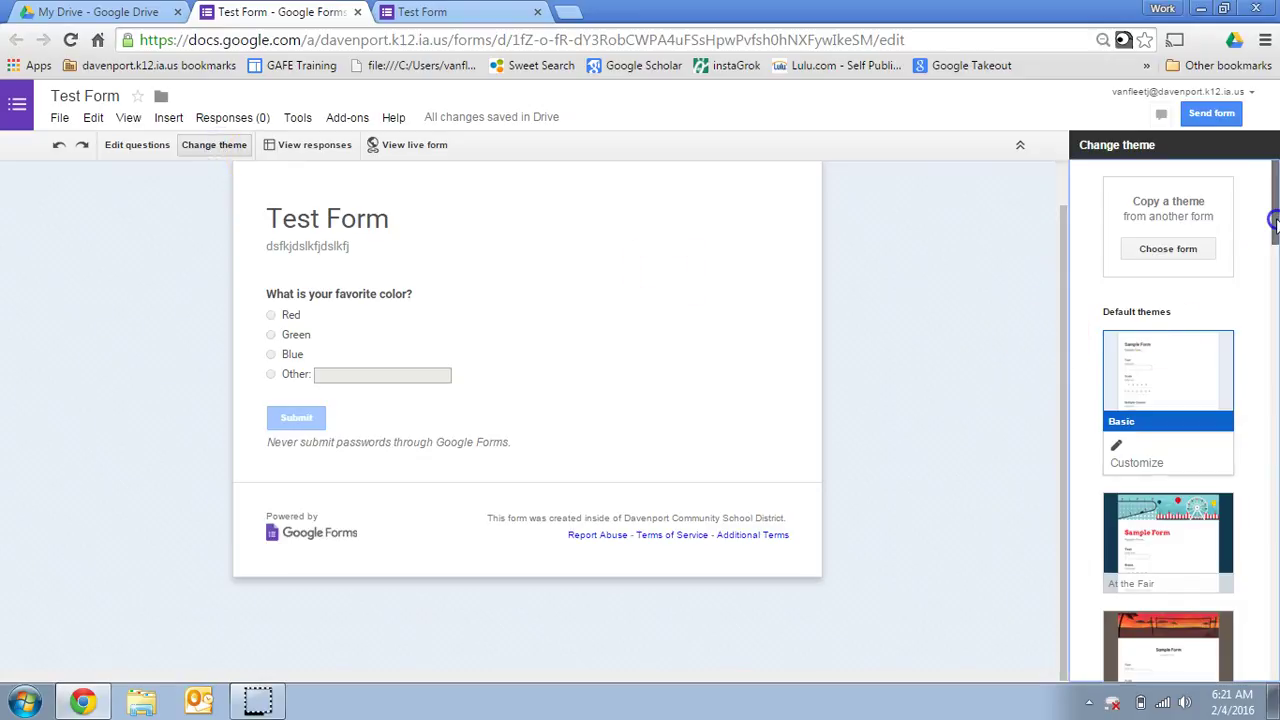
mouse_move(1275, 222)
mouse_down()
mouse_move(1275, 514)
mouse_move(1276, 200)
mouse_up()
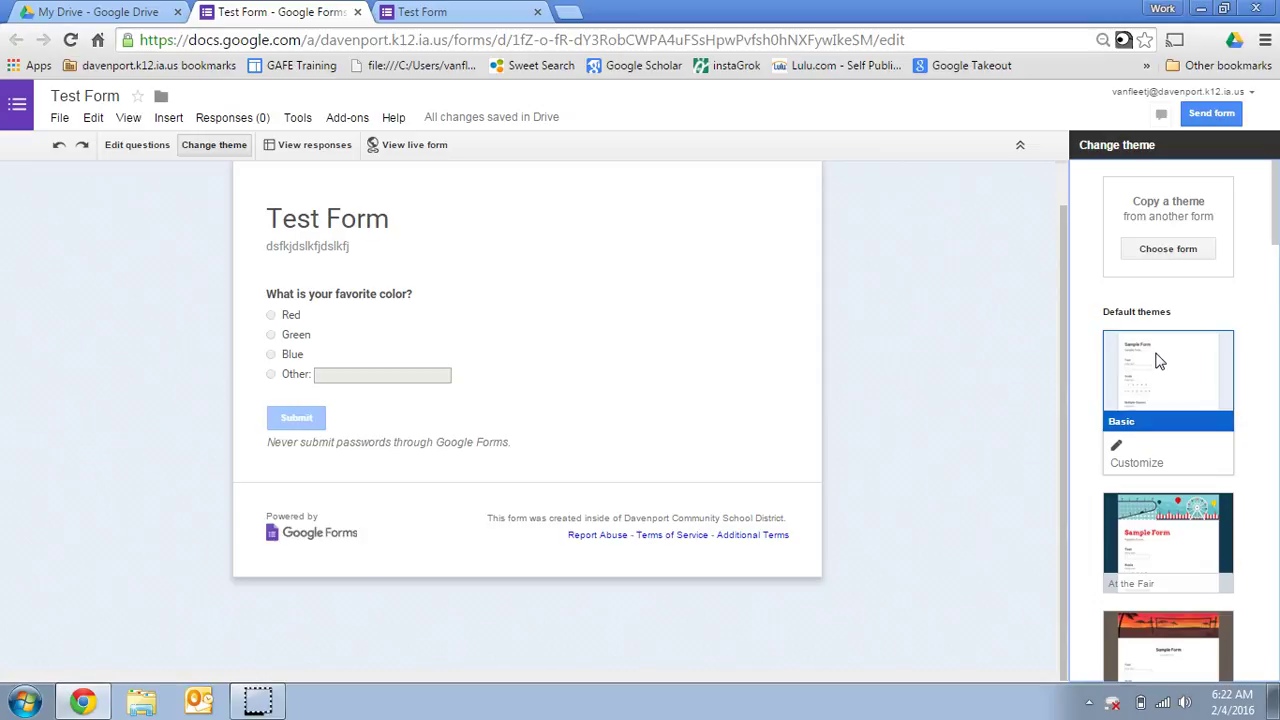
click(1135, 465)
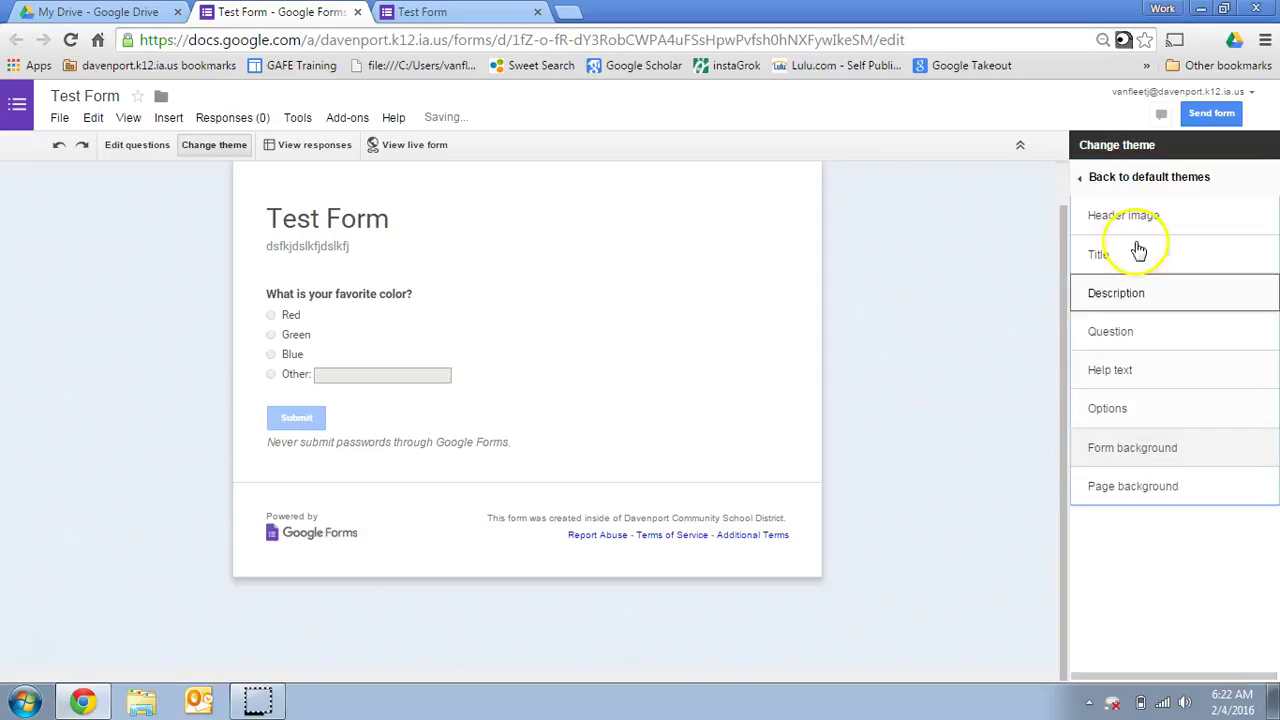
click(1143, 217)
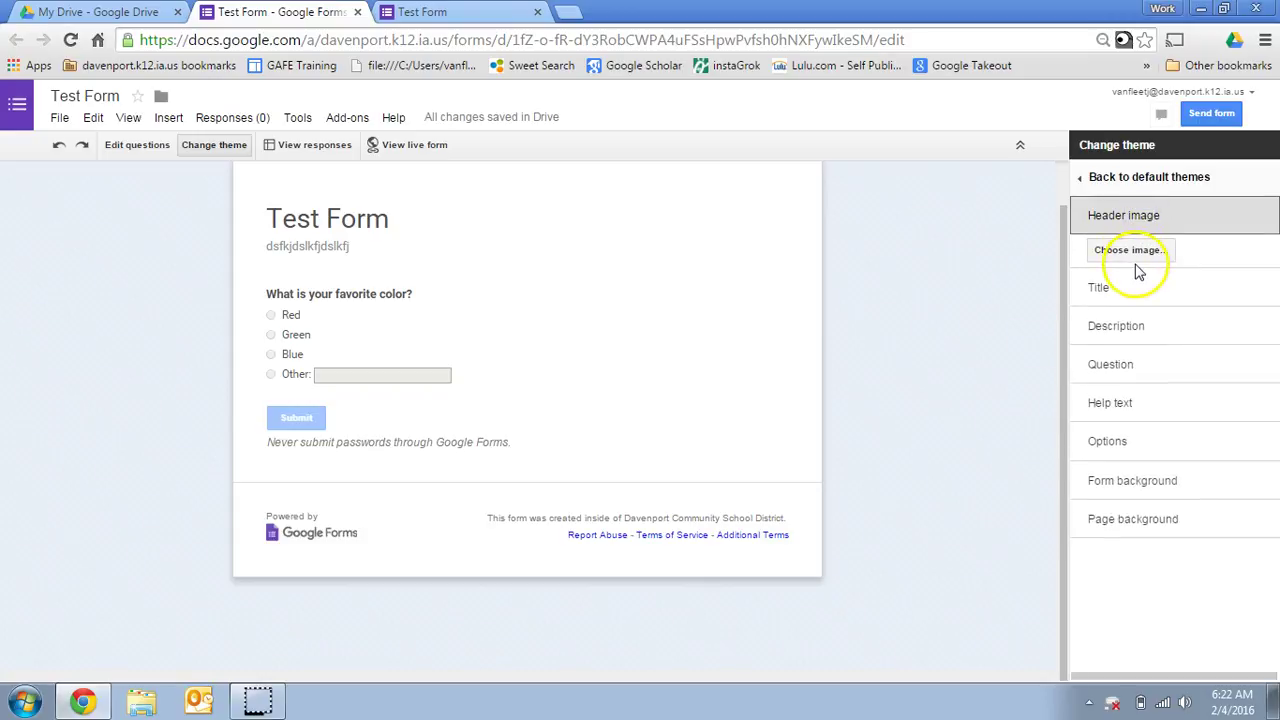
click(1128, 252)
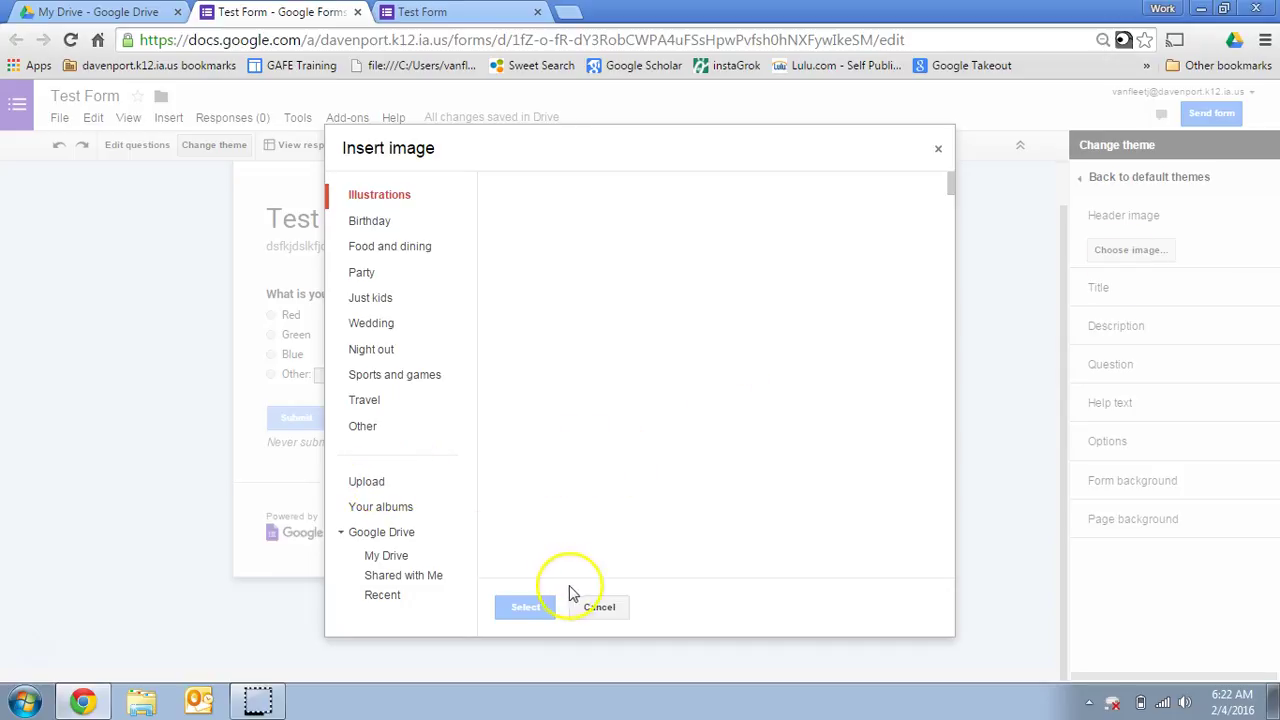
click(590, 607)
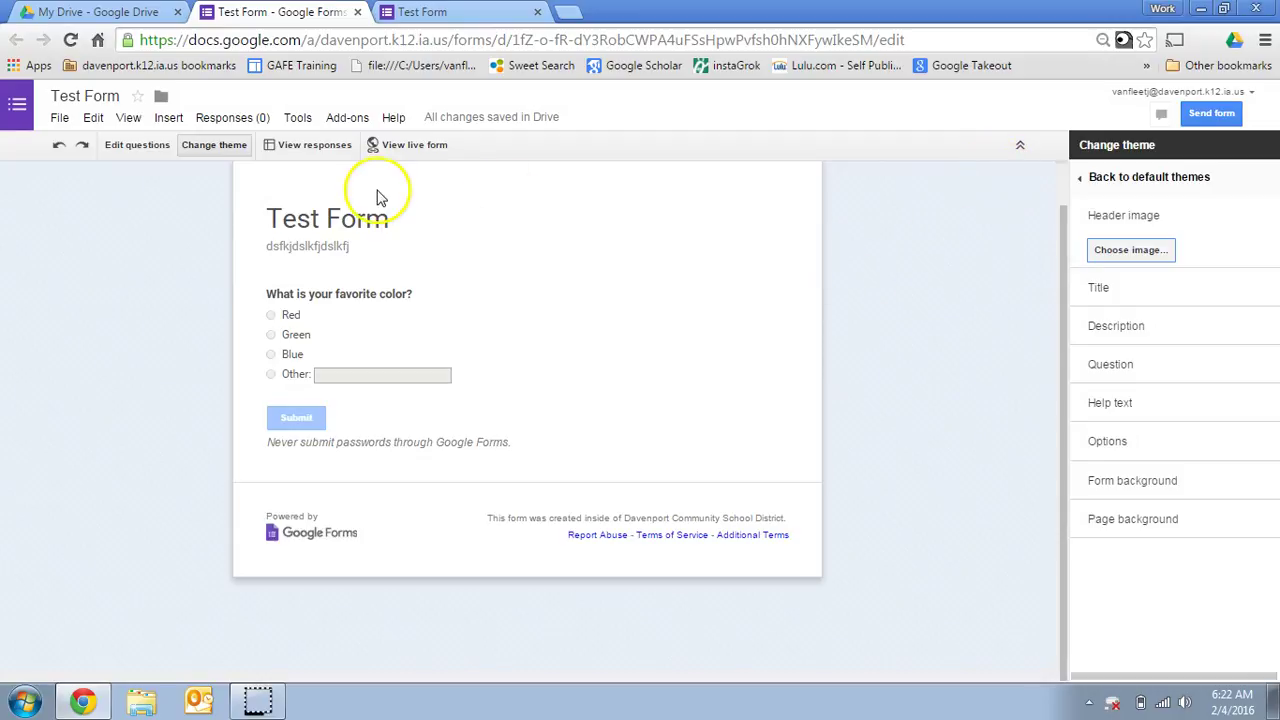
Step: Check the live form and open the form's responses spreadsheet, "Test Form (Responses)"
click(450, 15)
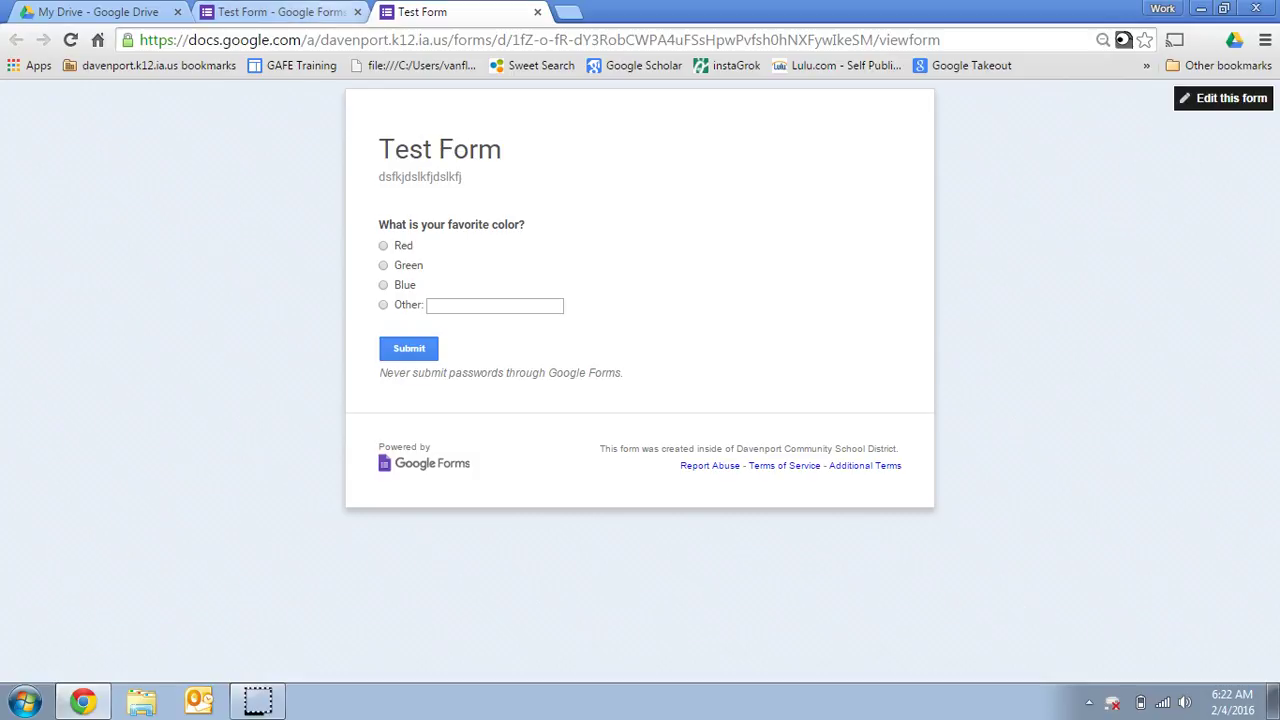
click(295, 12)
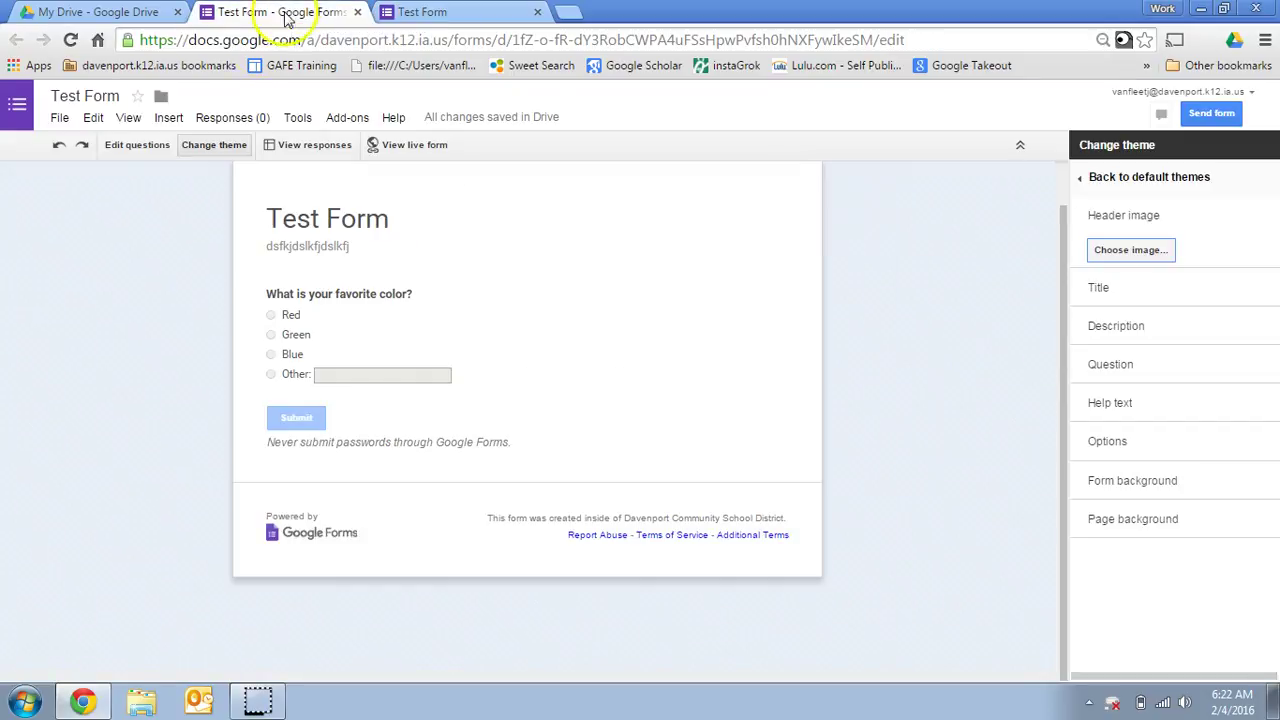
click(225, 118)
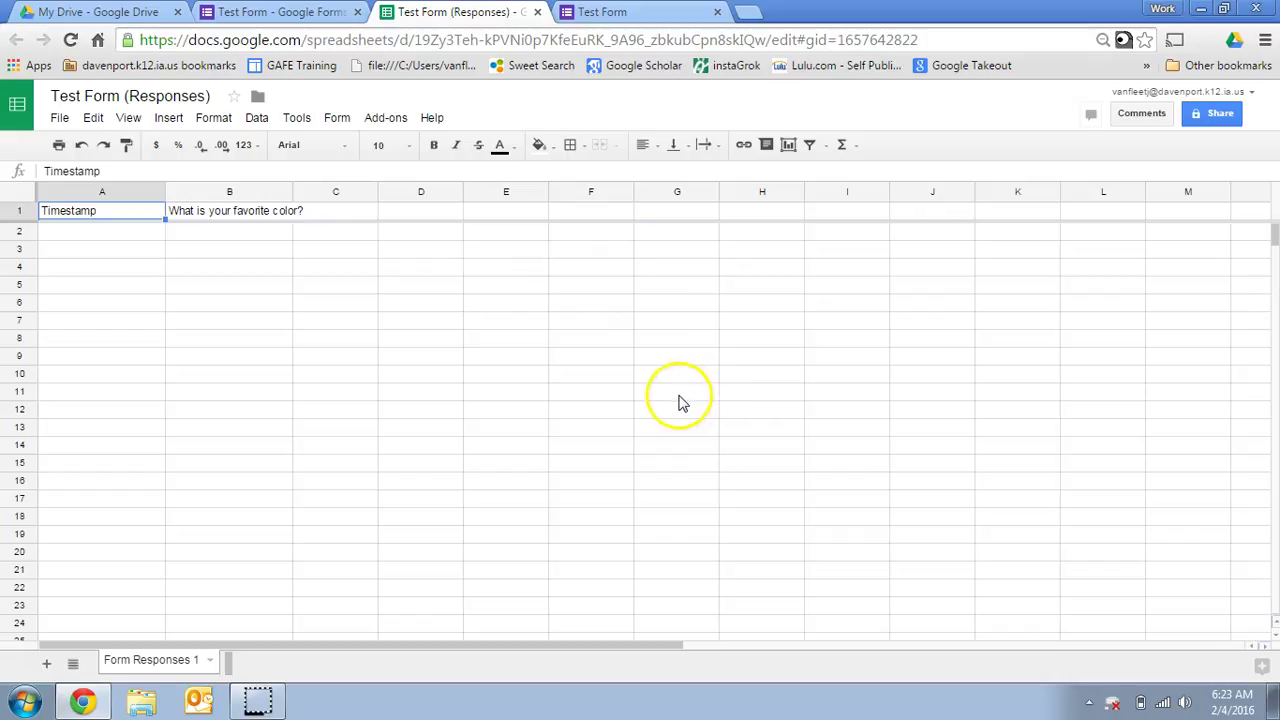
Step: Show the summary of responses from the spreadsheet and return to the form editor
click(296, 124)
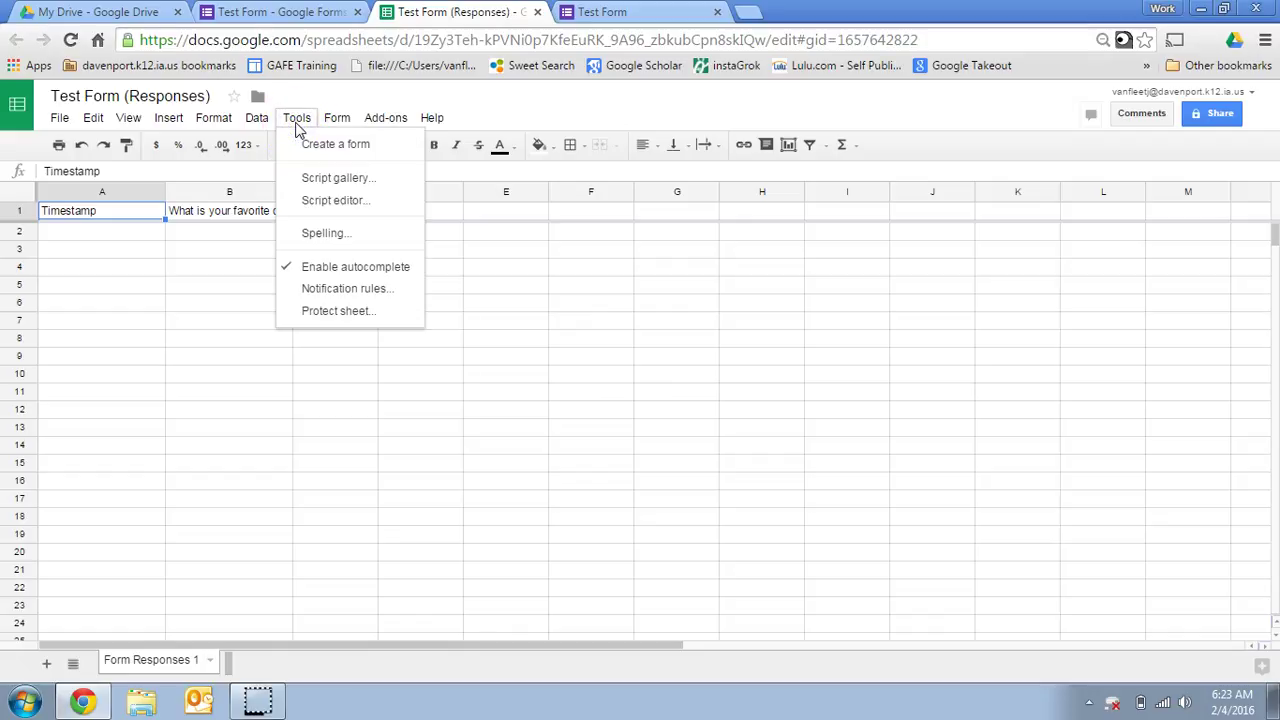
click(335, 119)
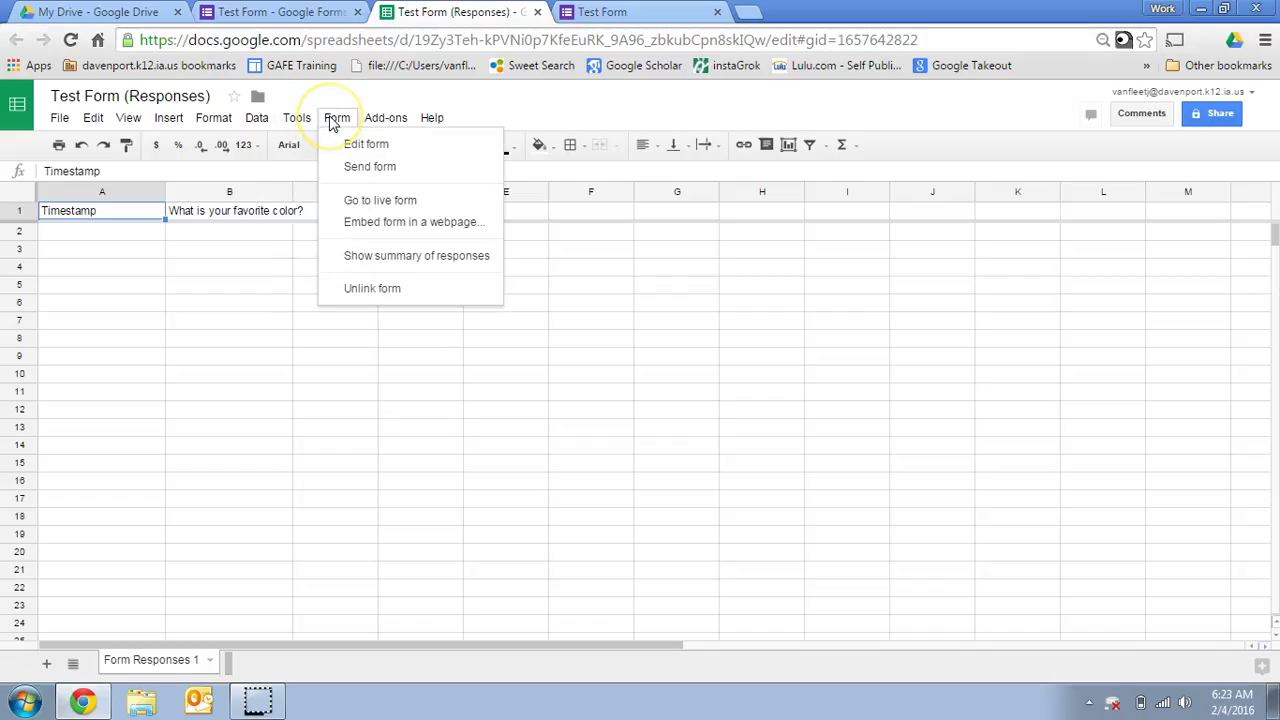
click(352, 255)
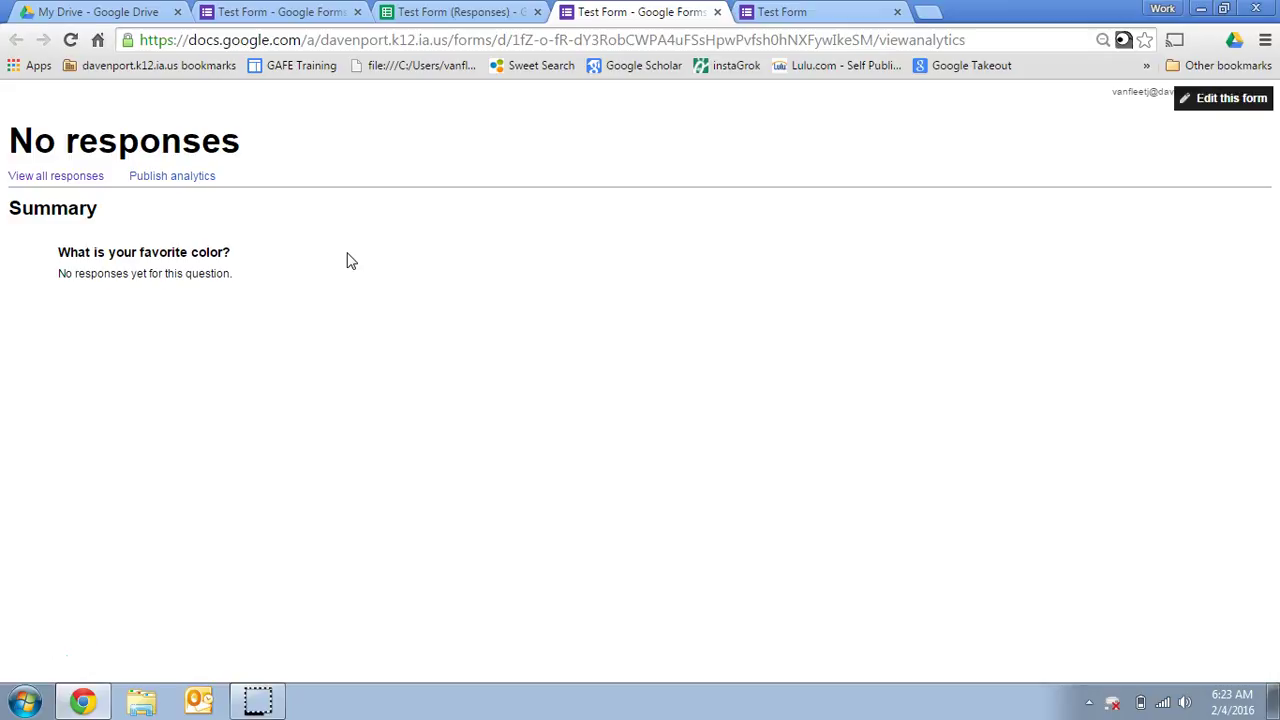
click(455, 13)
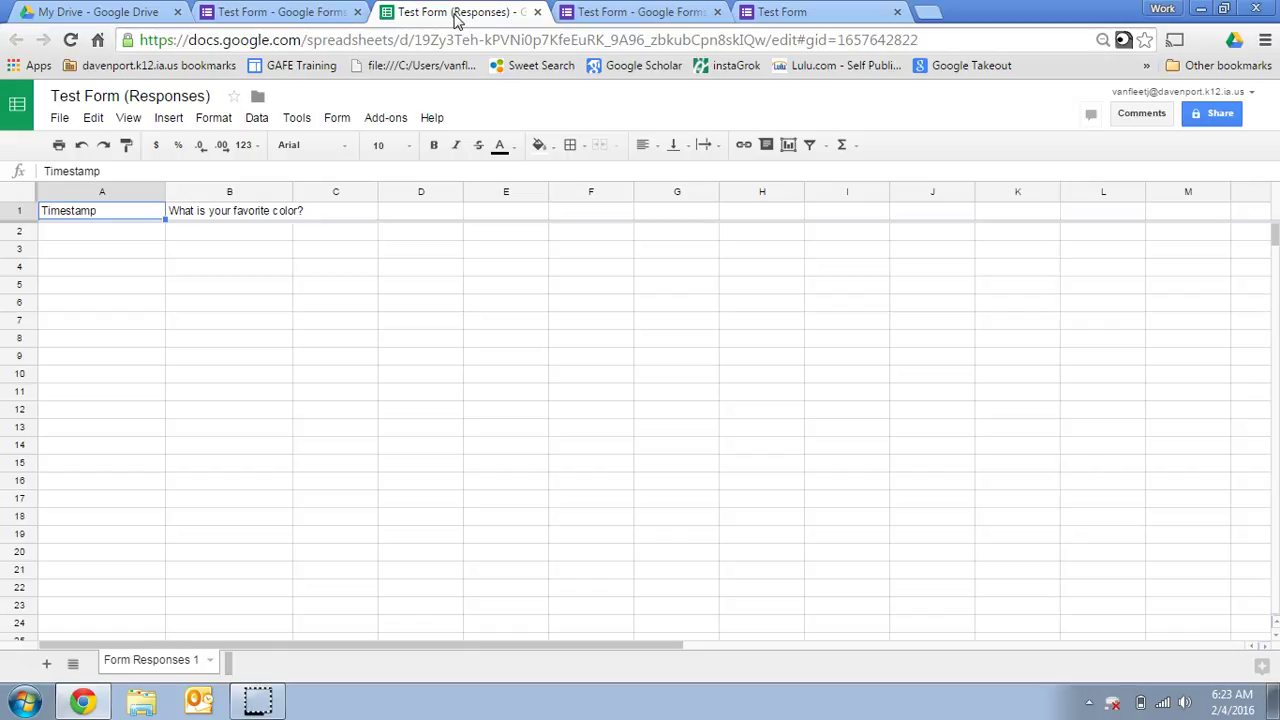
click(303, 15)
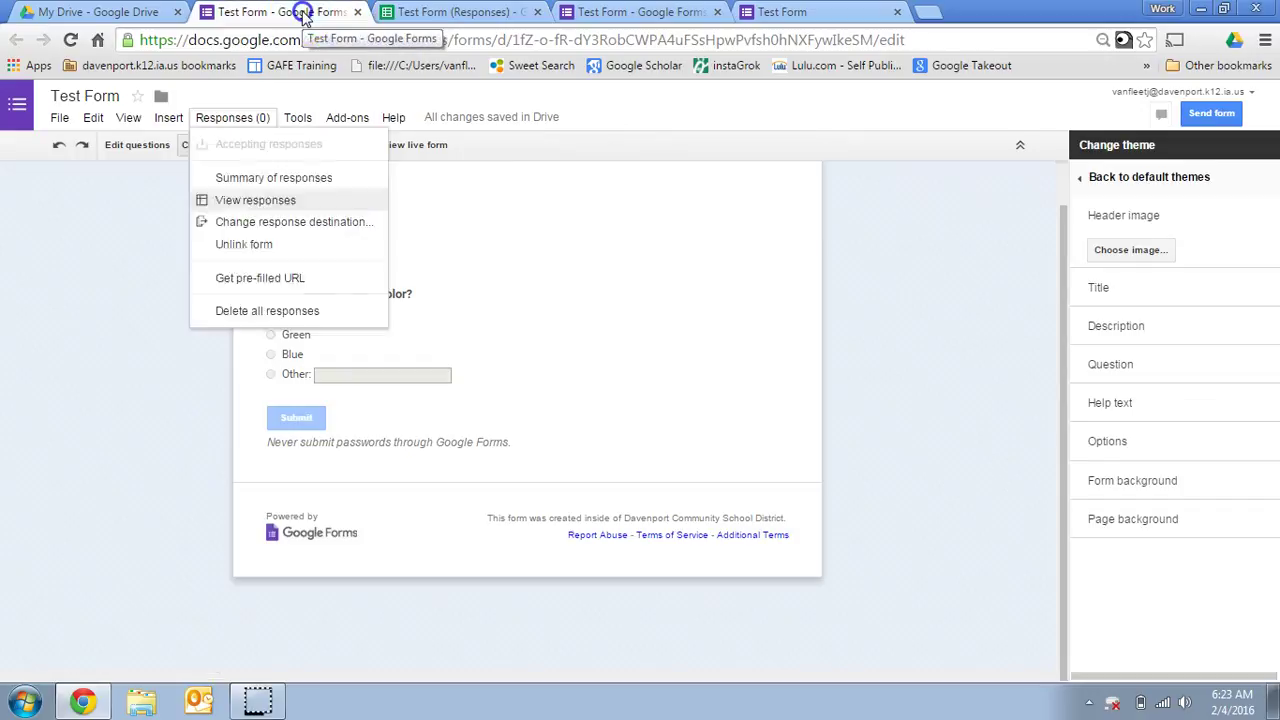